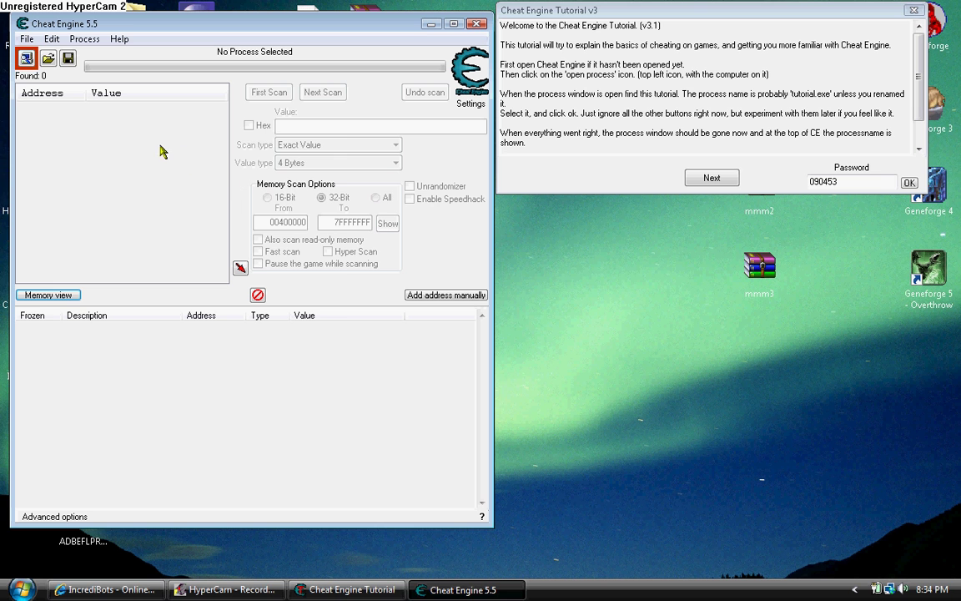
Attach Cheat Engine to the Tutorial.exe process from the Process List
left_click(25, 59)
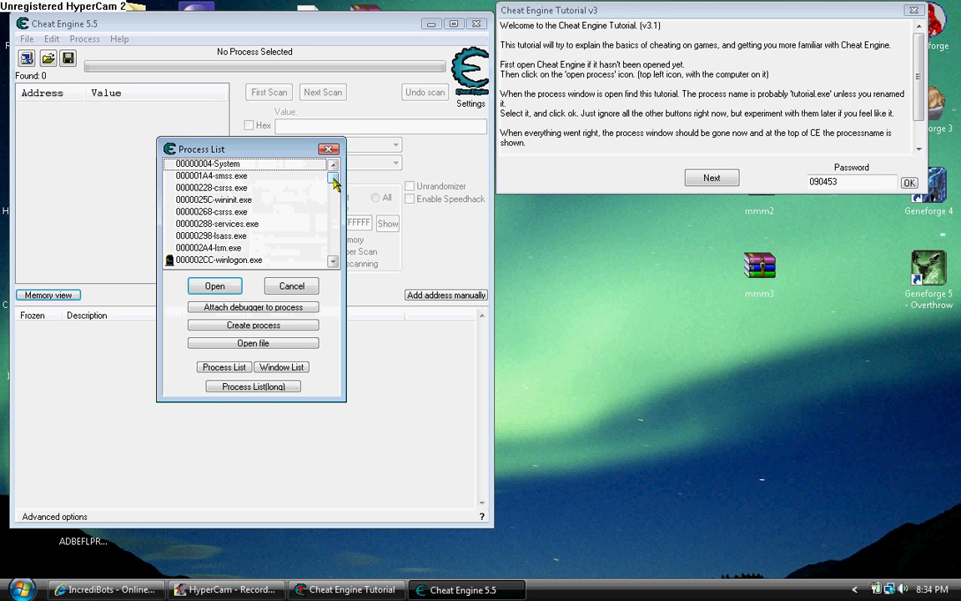
left_click_drag(333, 178, 331, 250)
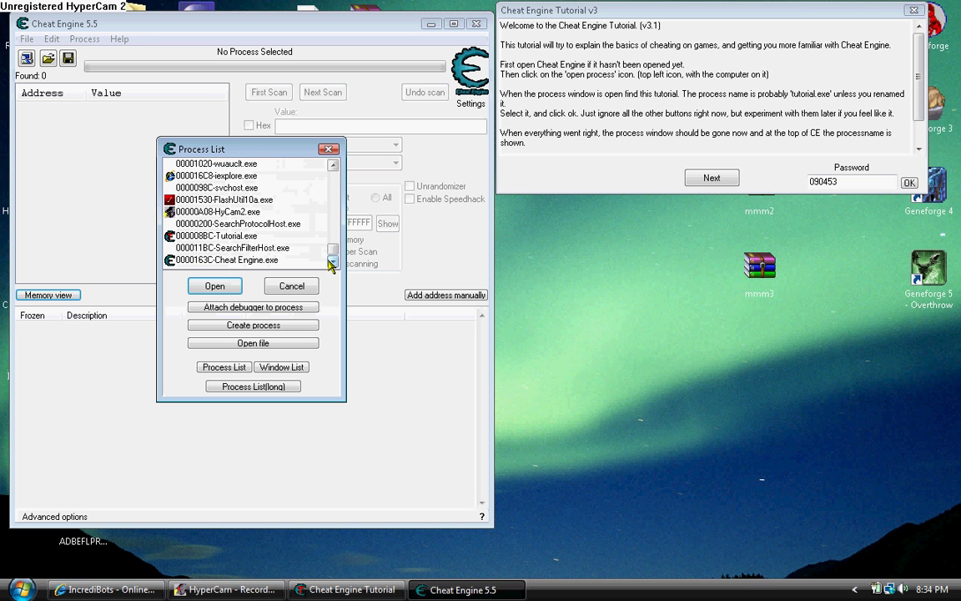
double_click(251, 237)
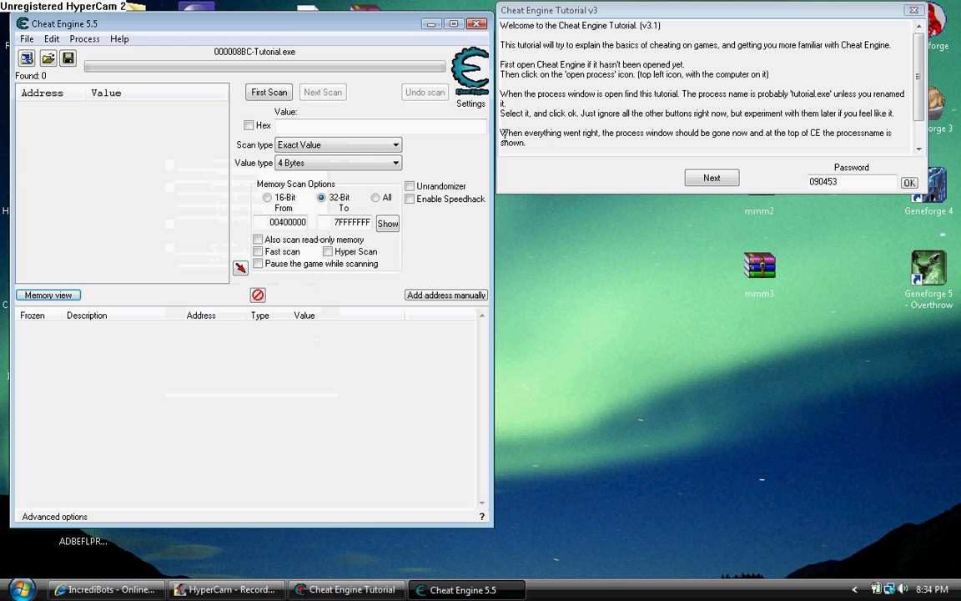
Advance the tutorial to Step 2 and run a First Scan for the value 100
left_click(723, 179)
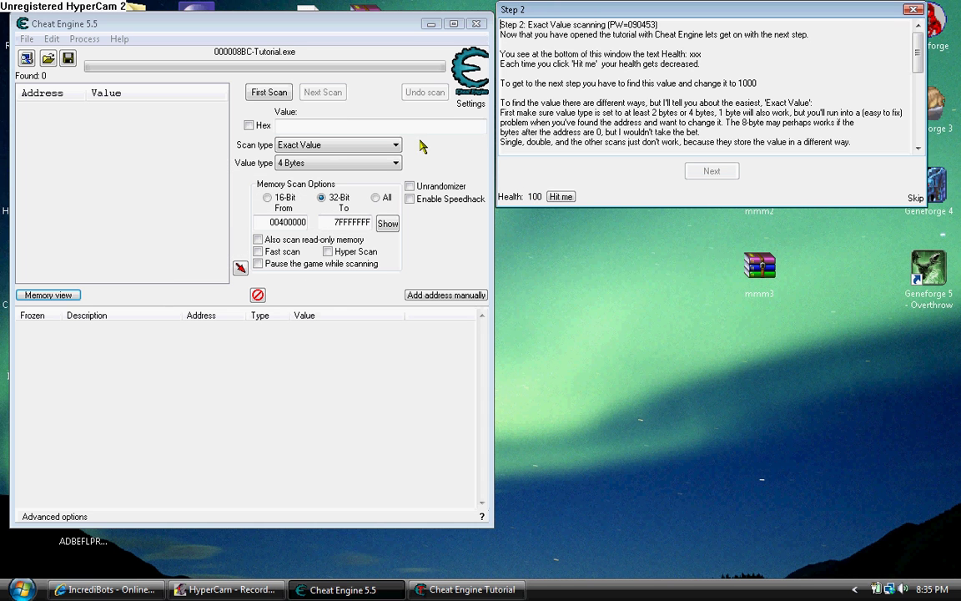
left_click(348, 124)
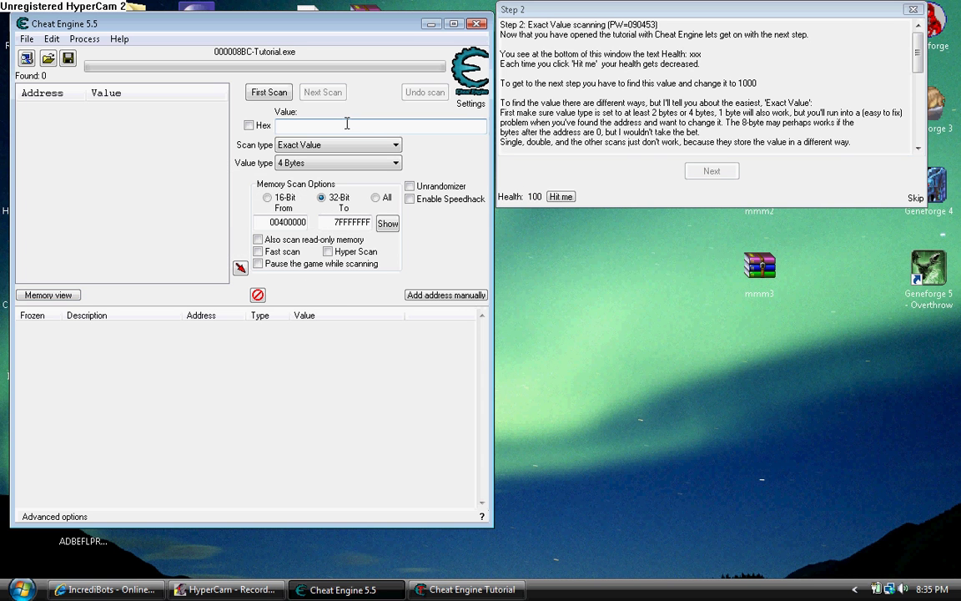
type("100")
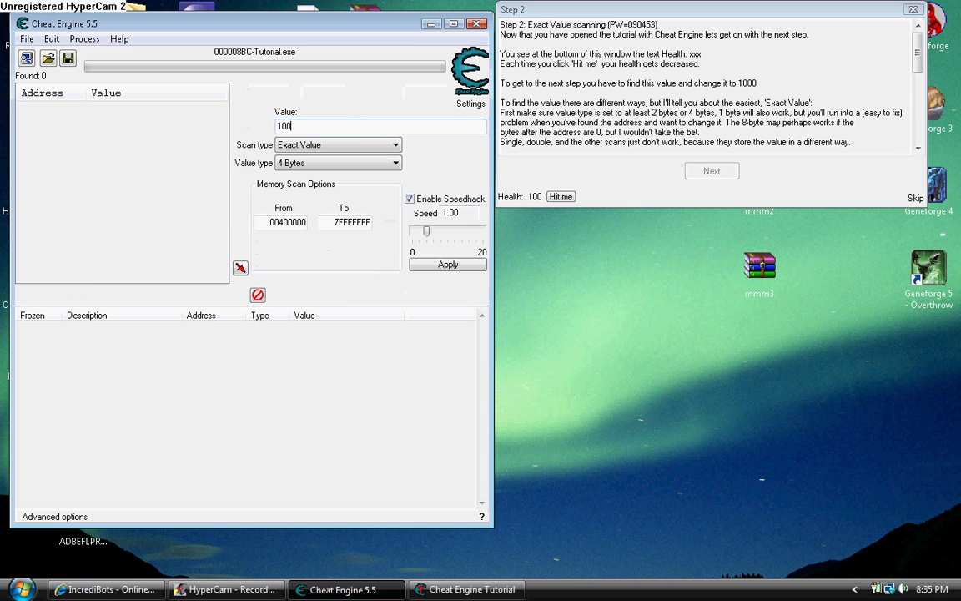
left_click(268, 92)
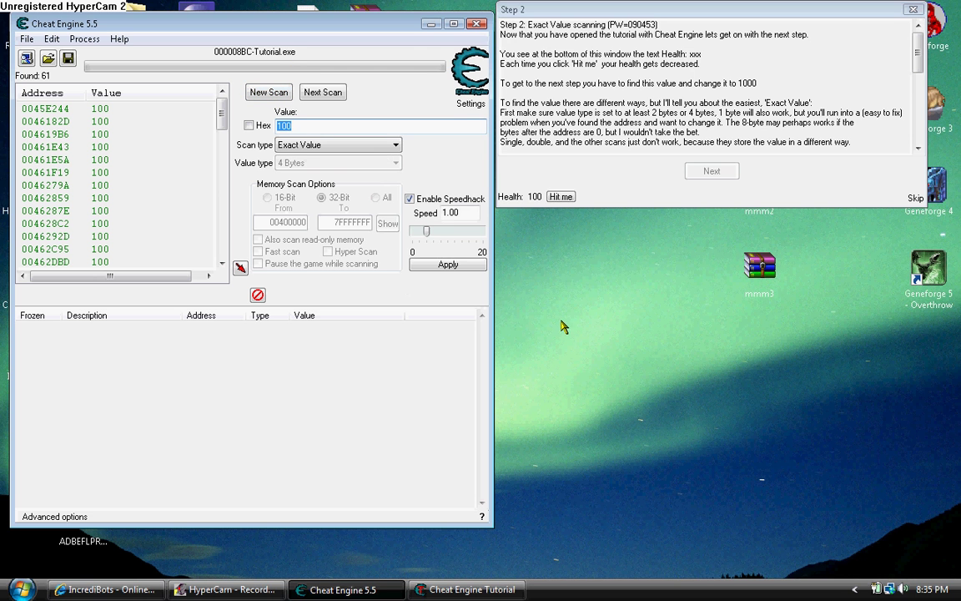
Take a hit so health drops to 99, then rescan for 99 to isolate 015D3FC4
left_click(561, 197)
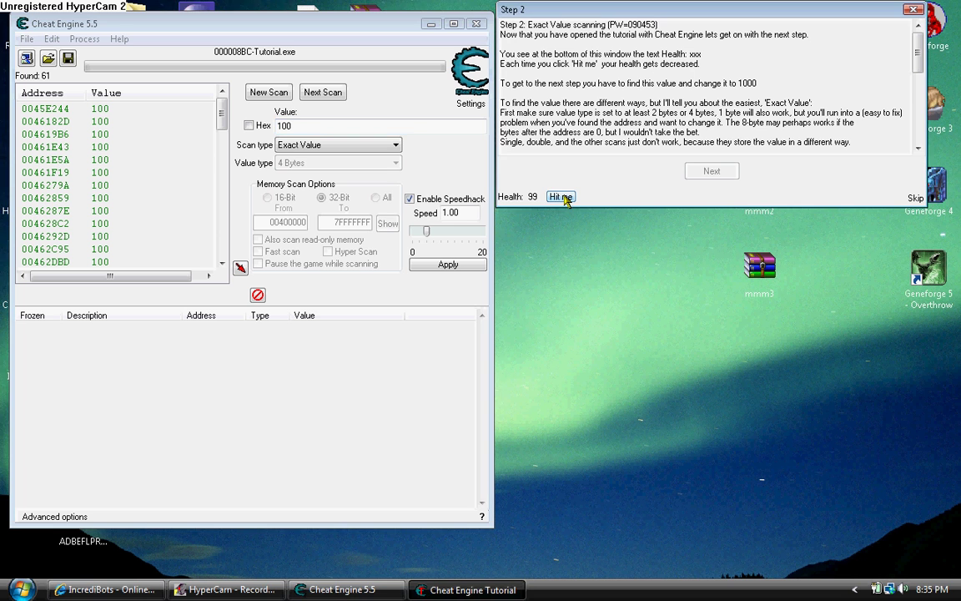
double_click(283, 125)
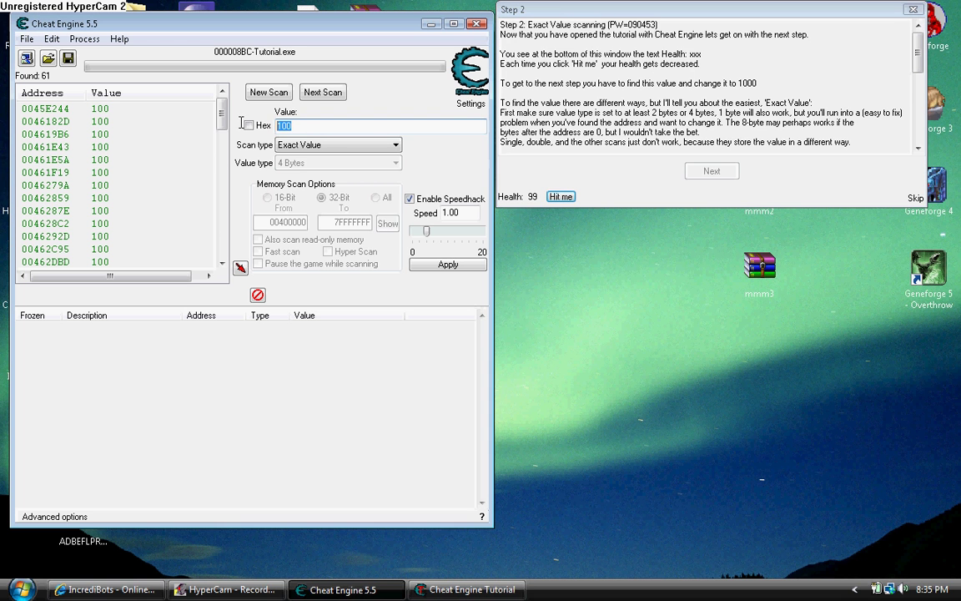
type("99")
left_click(323, 93)
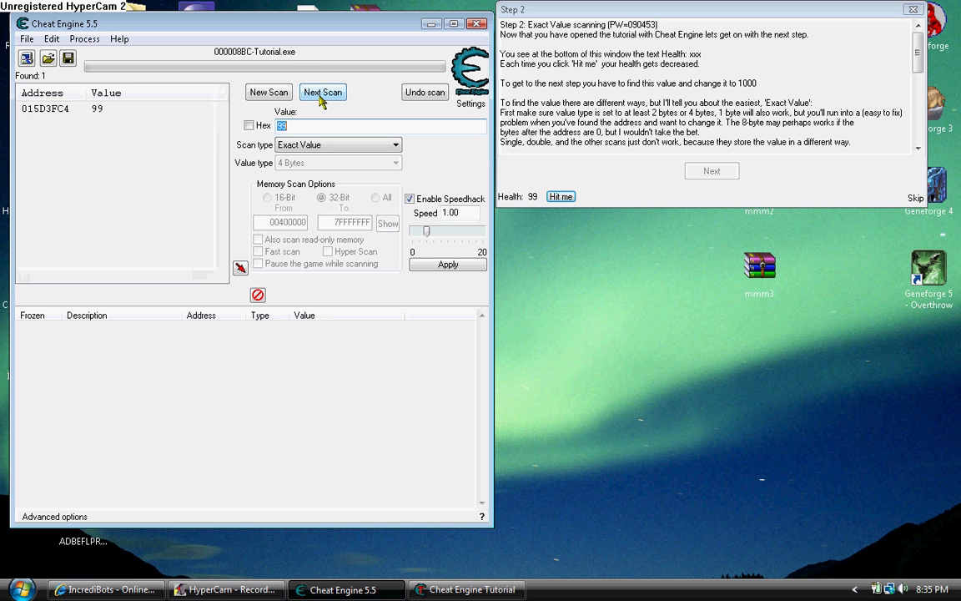
Add address 015D3FC4 to the address list and change its value from 99 to 1000
double_click(96, 109)
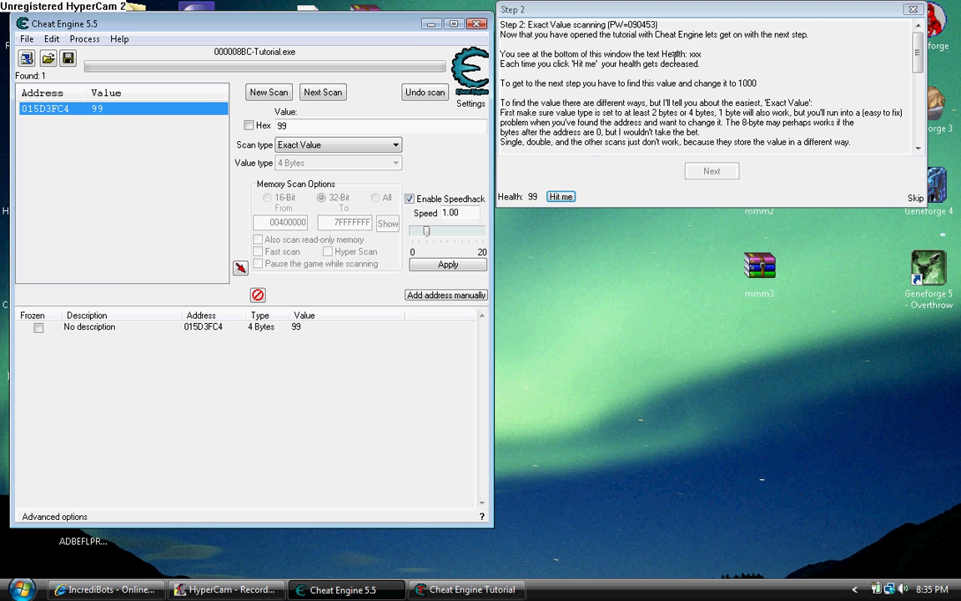
double_click(298, 328)
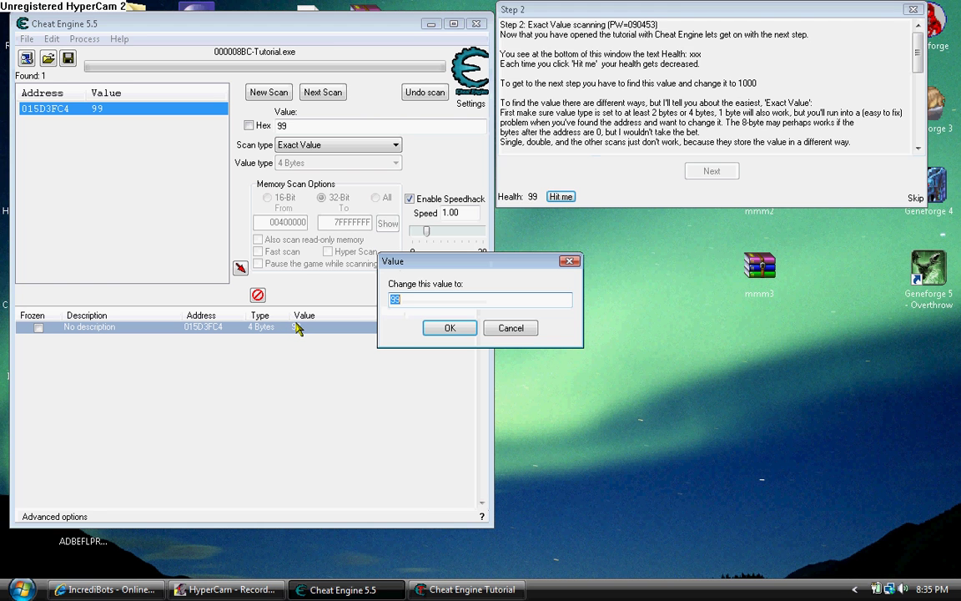
type("1000")
left_click(450, 331)
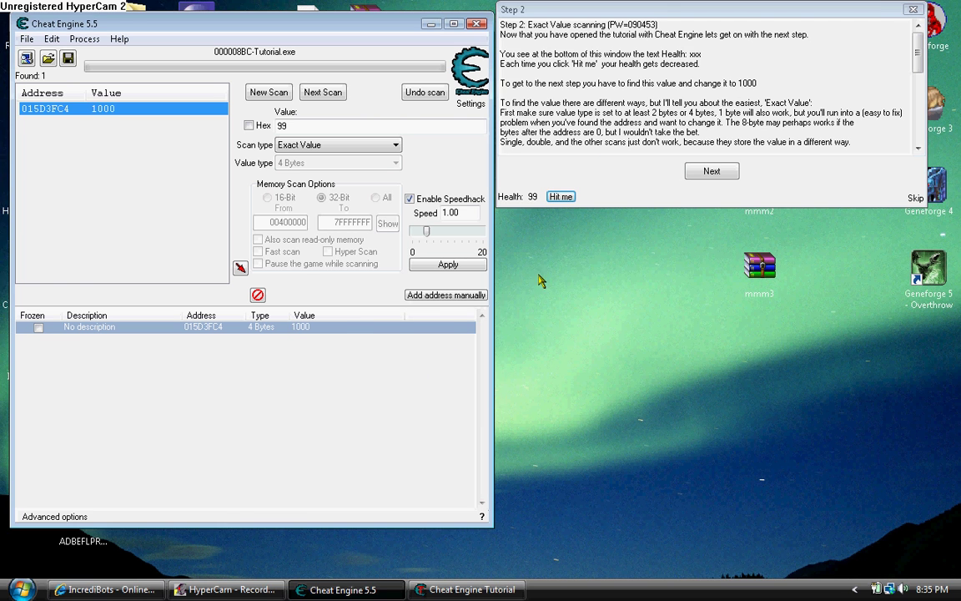
Advance to Step 3 and run a new Unknown initial value first scan, finding 851968 addresses
left_click(702, 173)
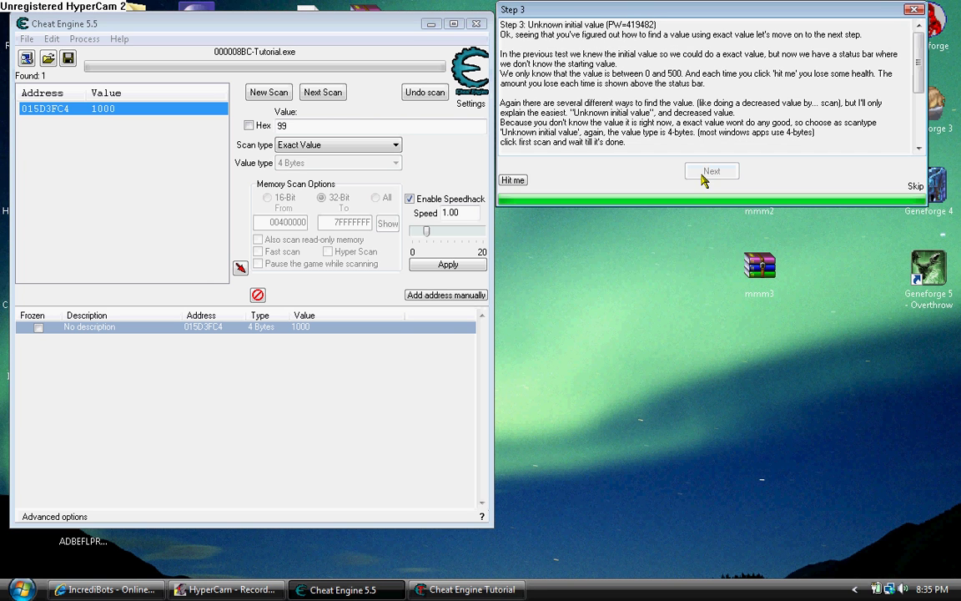
left_click(267, 93)
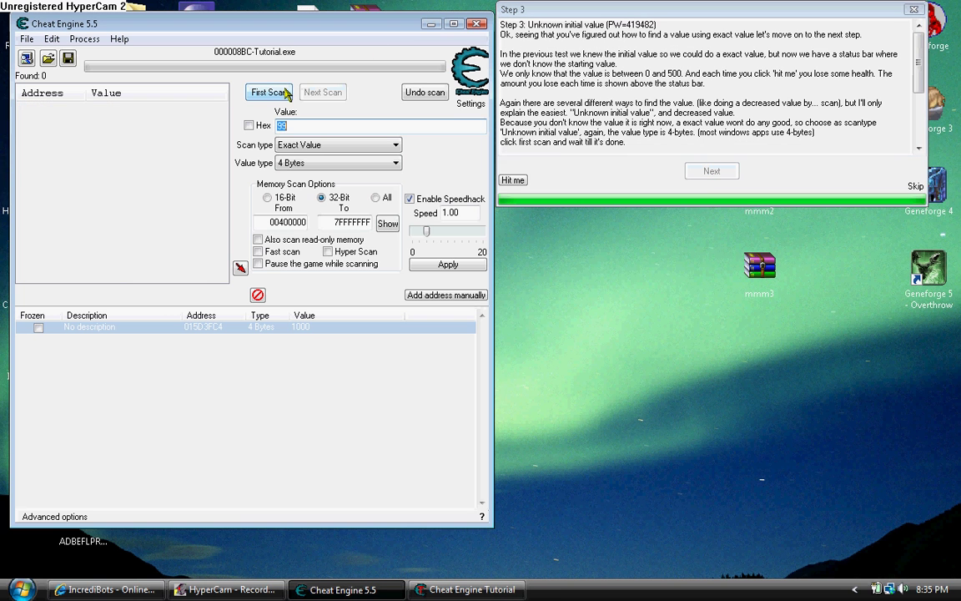
left_click(396, 146)
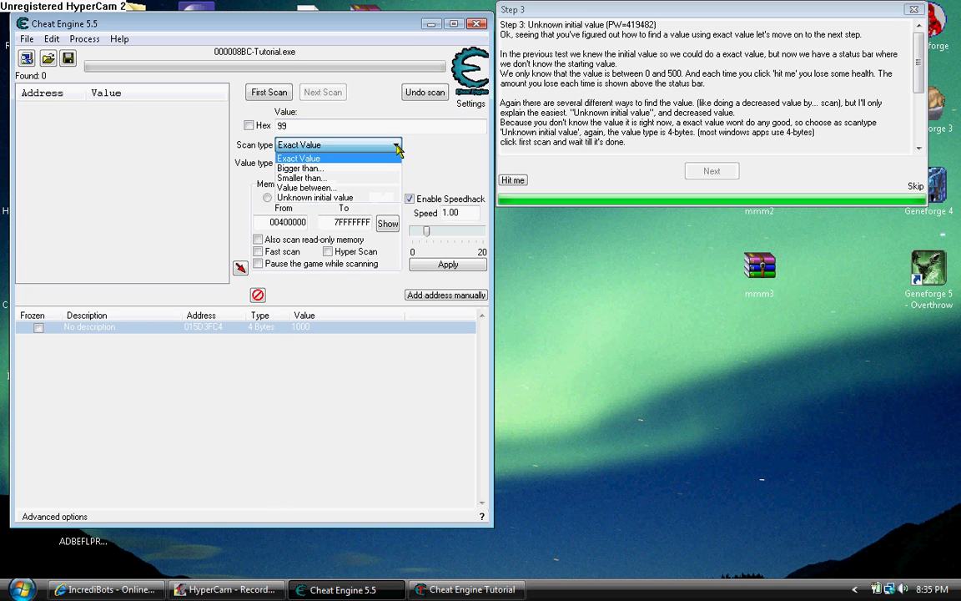
left_click(381, 198)
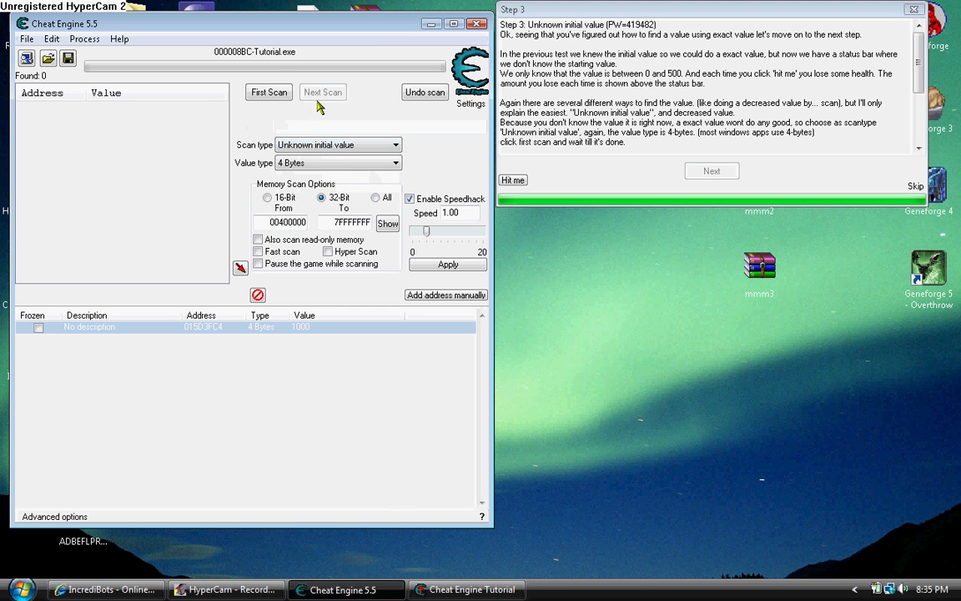
left_click(270, 94)
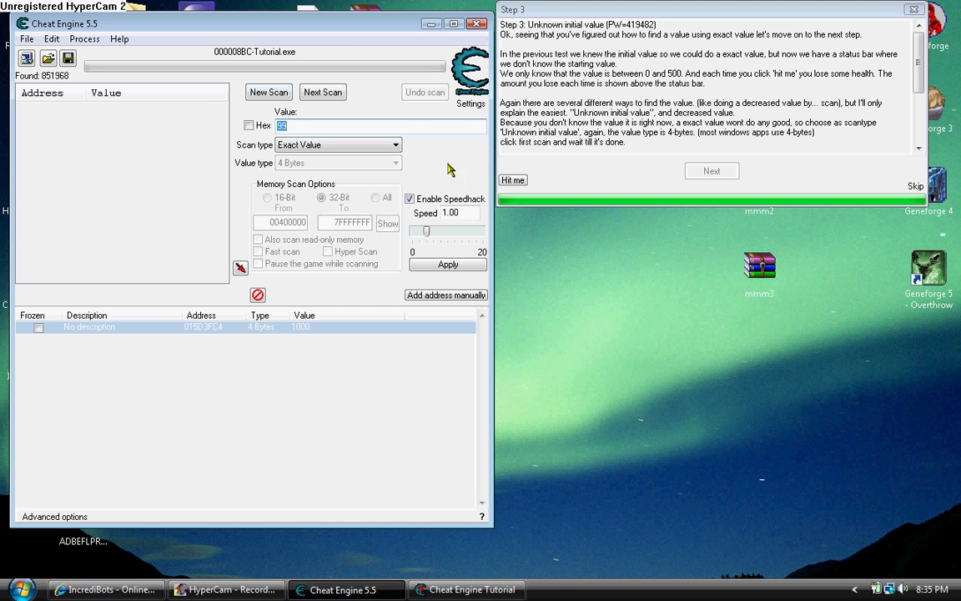
Take a hit in the tutorial to lower health
key("alt+Tab")
key("space")
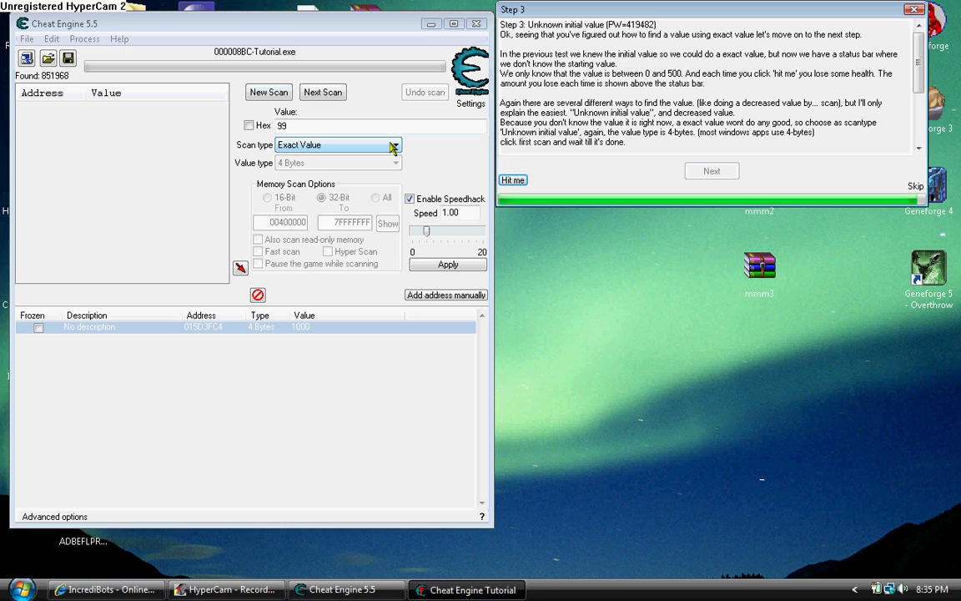
left_click(354, 144)
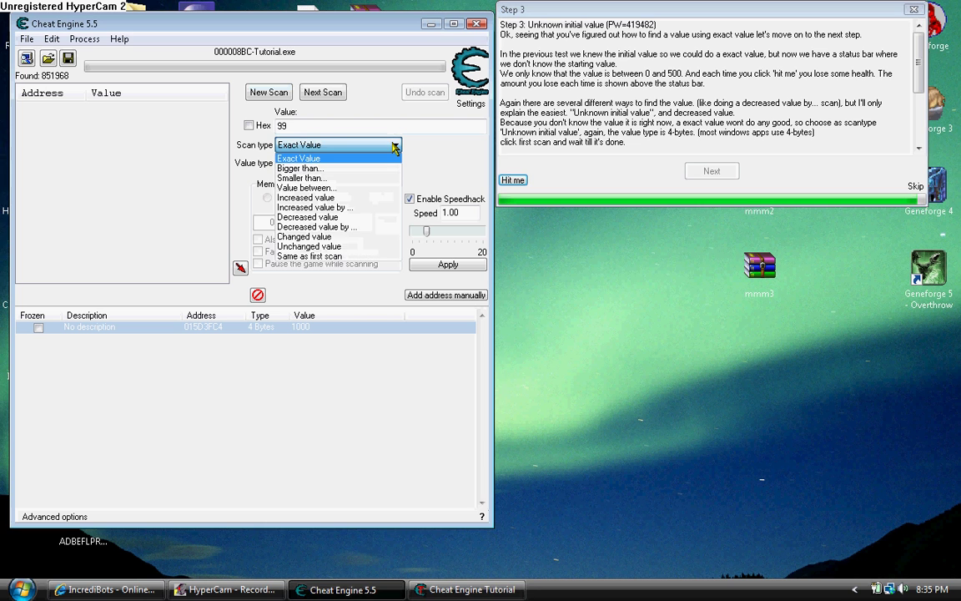
Run repeated Decreased value scans, taking a hit in the tutorial between rescans
left_click(353, 219)
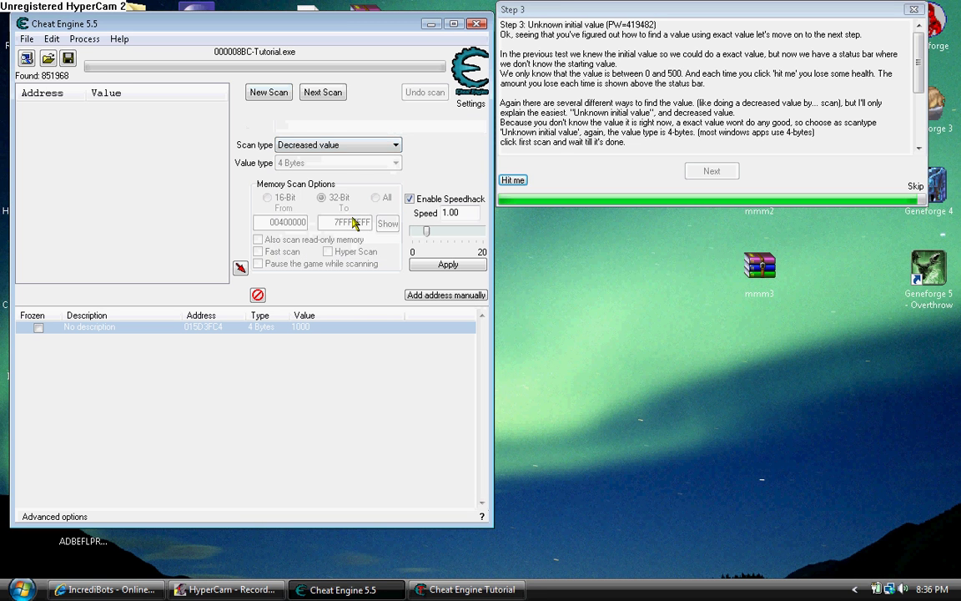
left_click(336, 93)
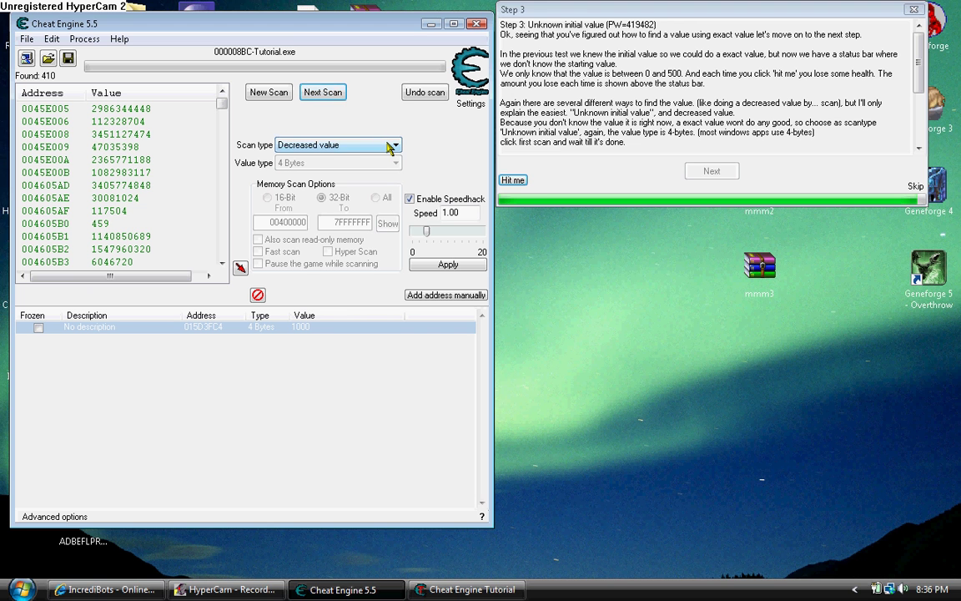
left_click(512, 180)
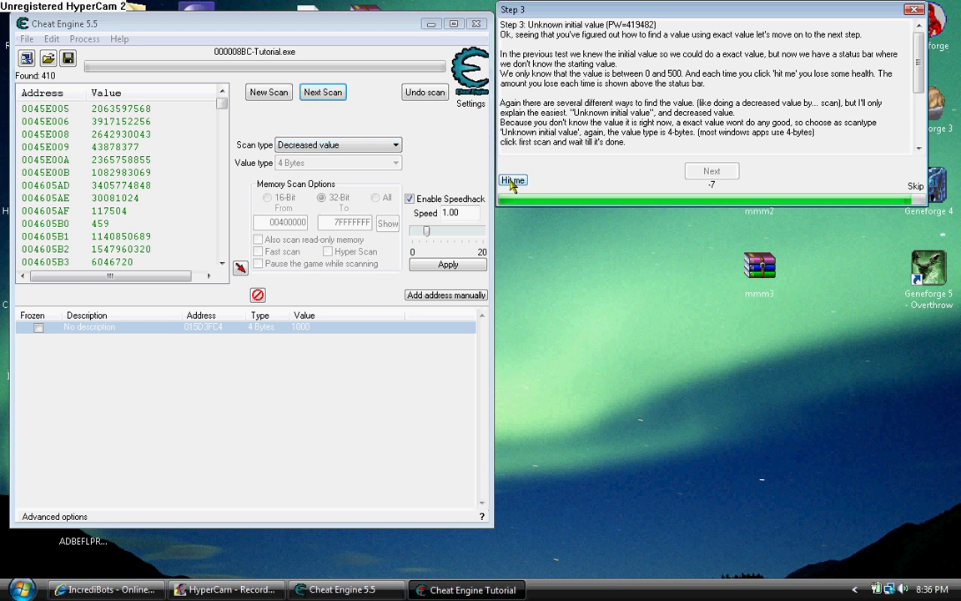
left_click(322, 93)
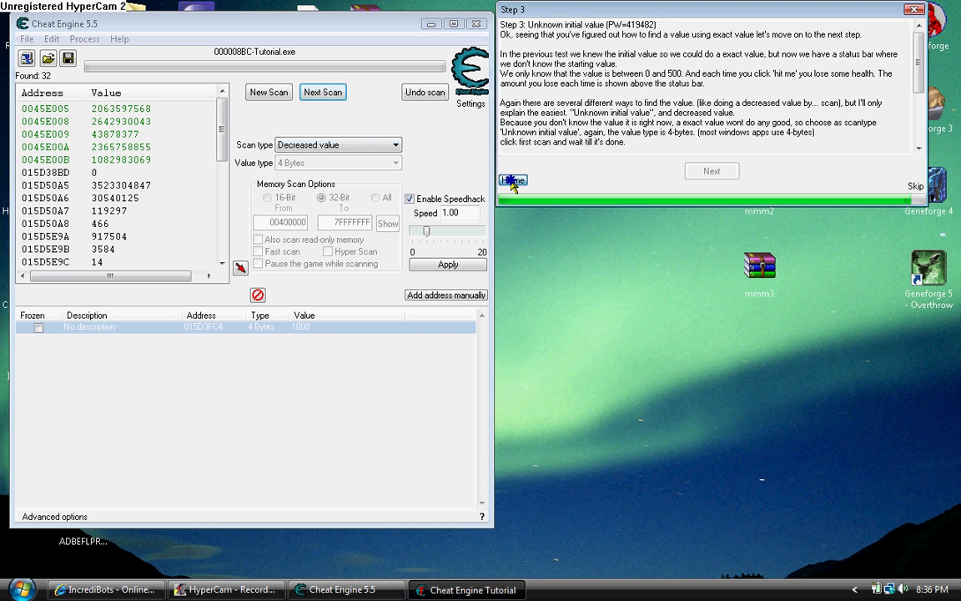
left_click(317, 97)
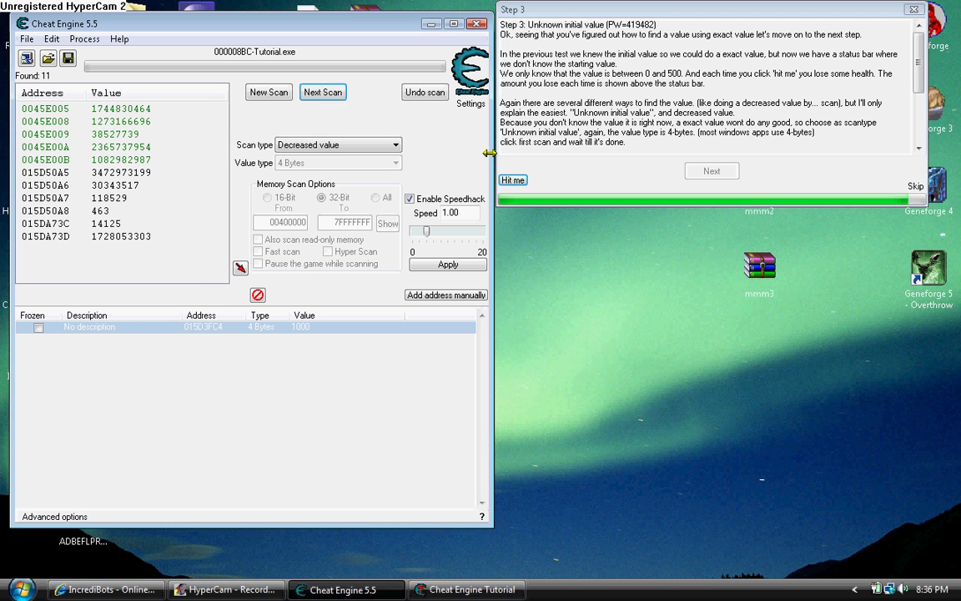
left_click(334, 94)
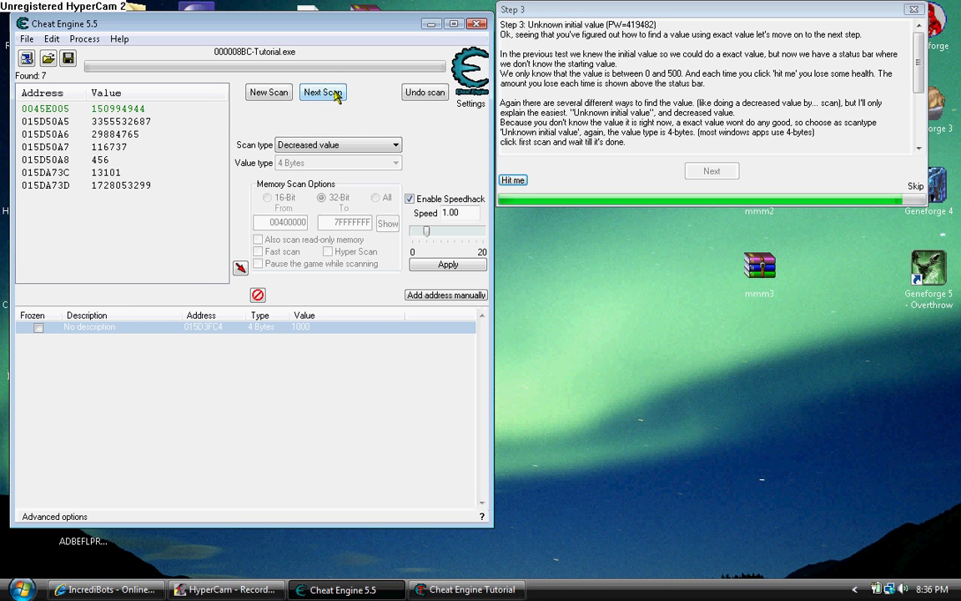
left_click(517, 184)
left_click(319, 93)
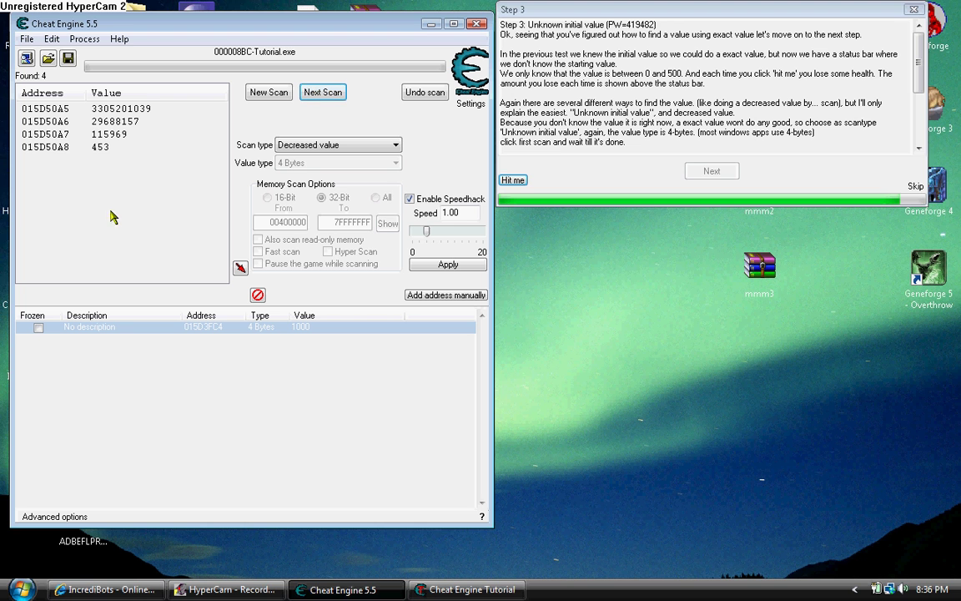
After one more hit, narrow to 4 results and add 015D50A8 (445) for editing
left_click(513, 180)
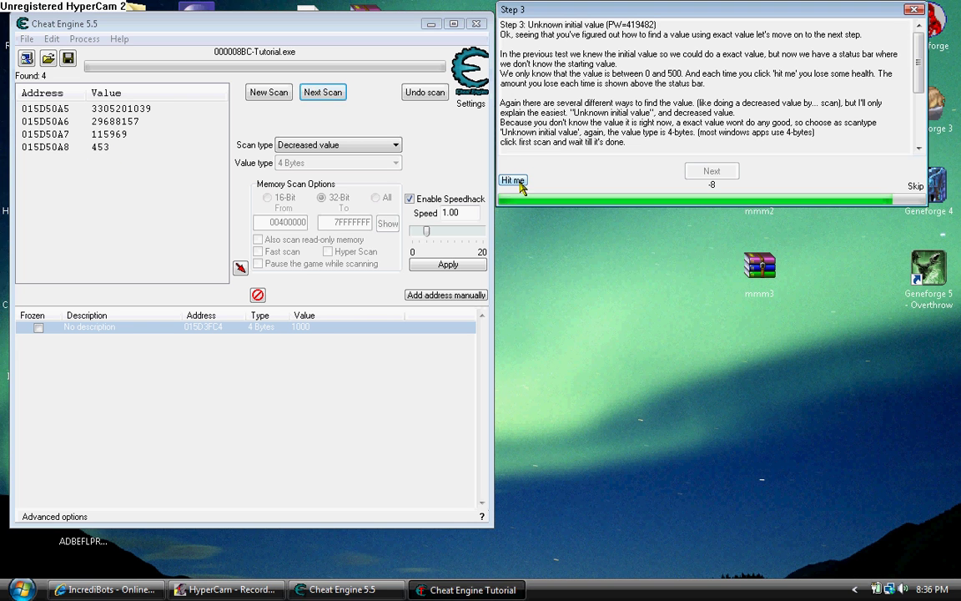
left_click(323, 93)
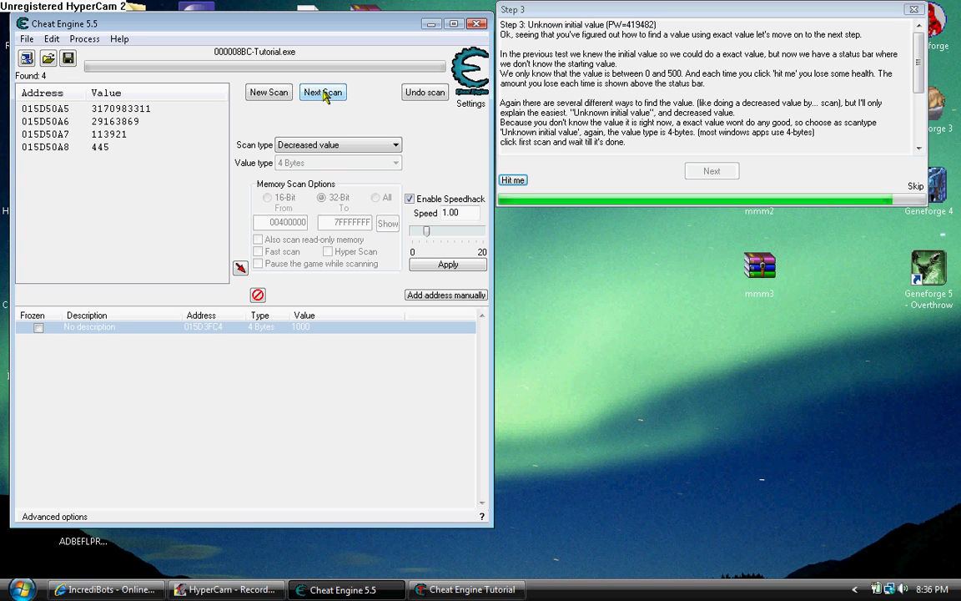
double_click(106, 148)
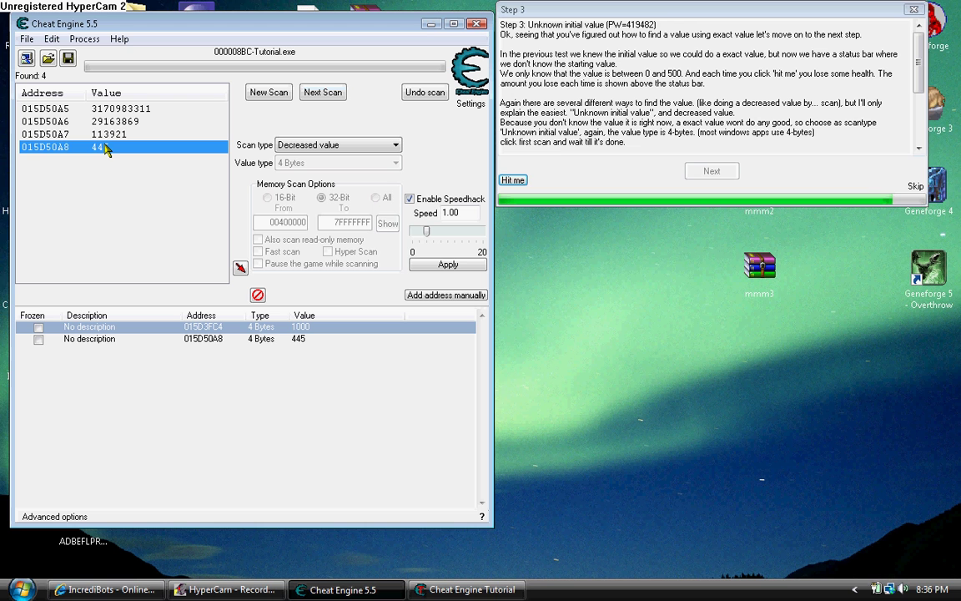
double_click(300, 340)
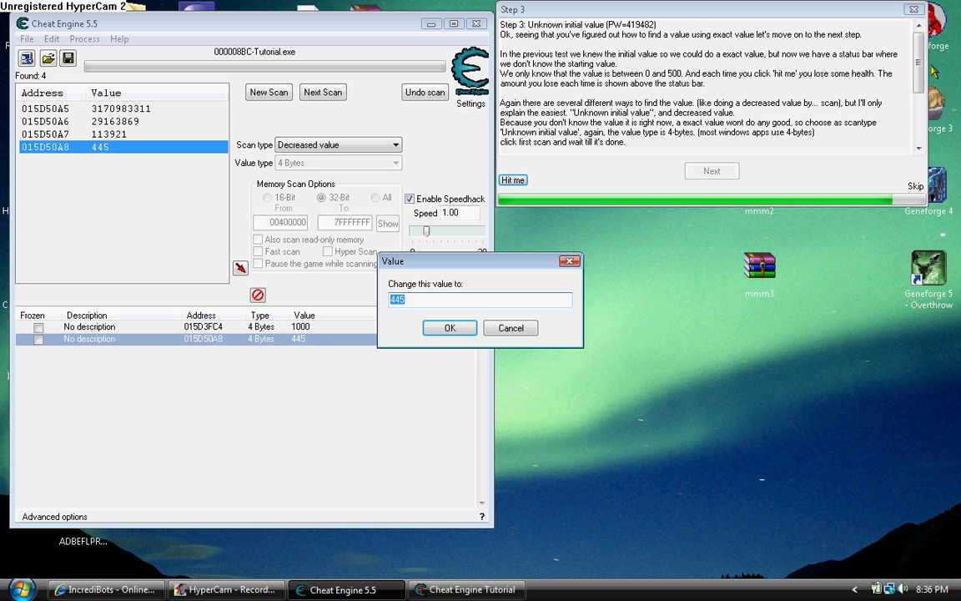
Set address 015D50A8 to 5000 and advance the tutorial to Step 4, Floating points
left_click_drag(918, 94, 922, 140)
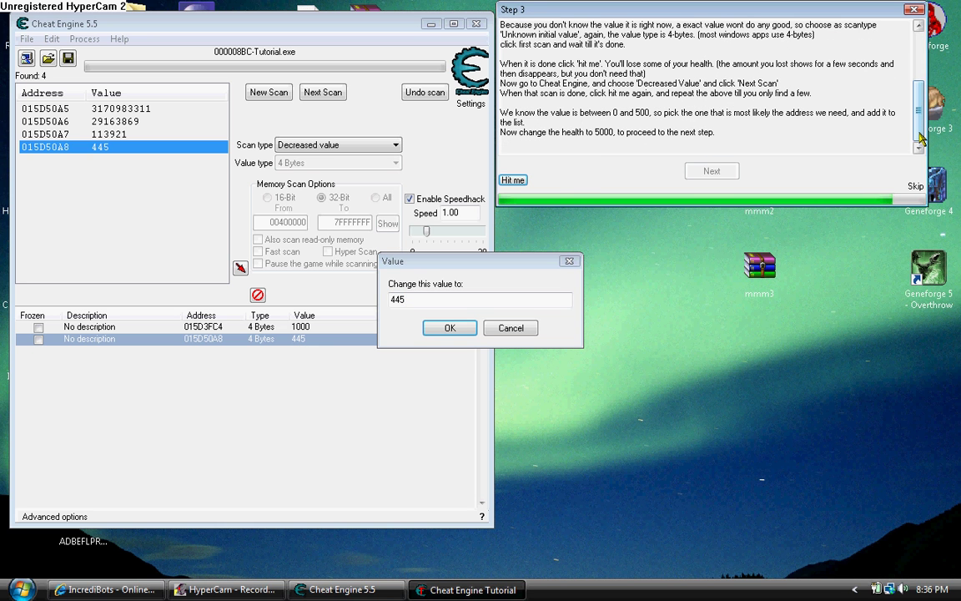
left_click(400, 285)
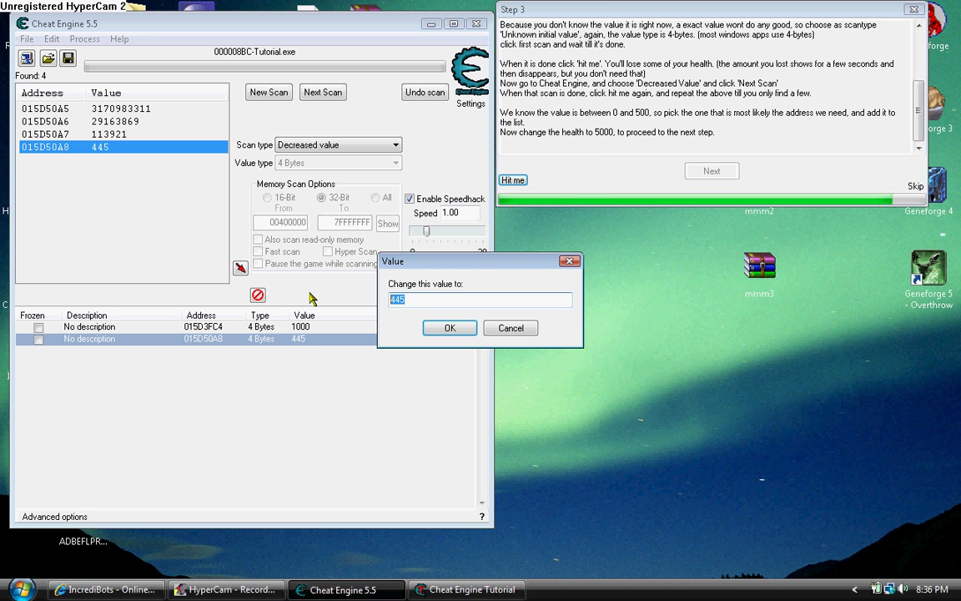
type("5000")
left_click(435, 327)
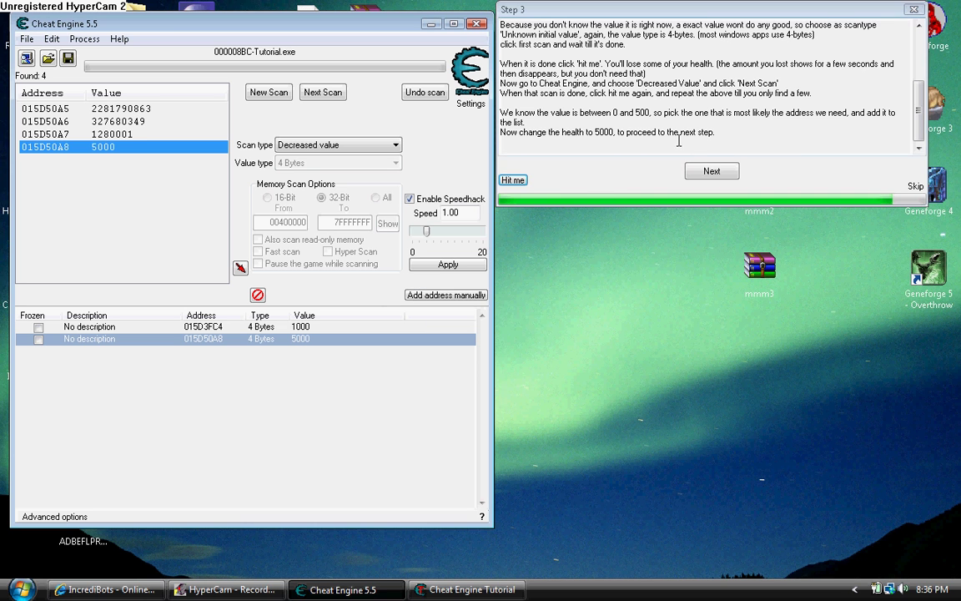
left_click(708, 170)
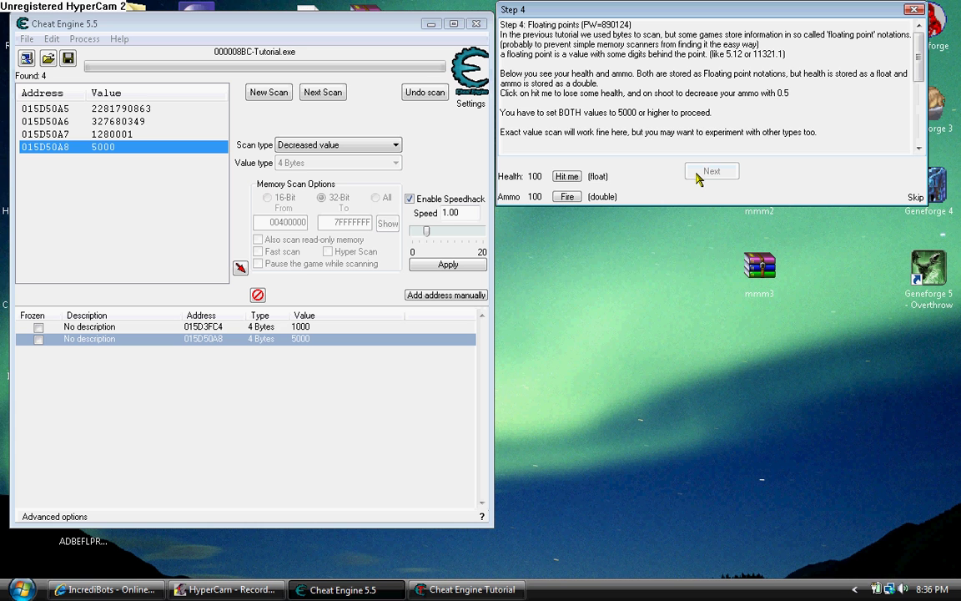
Clear the old results and prepare an Exact Value scan with Float value type
left_click(262, 91)
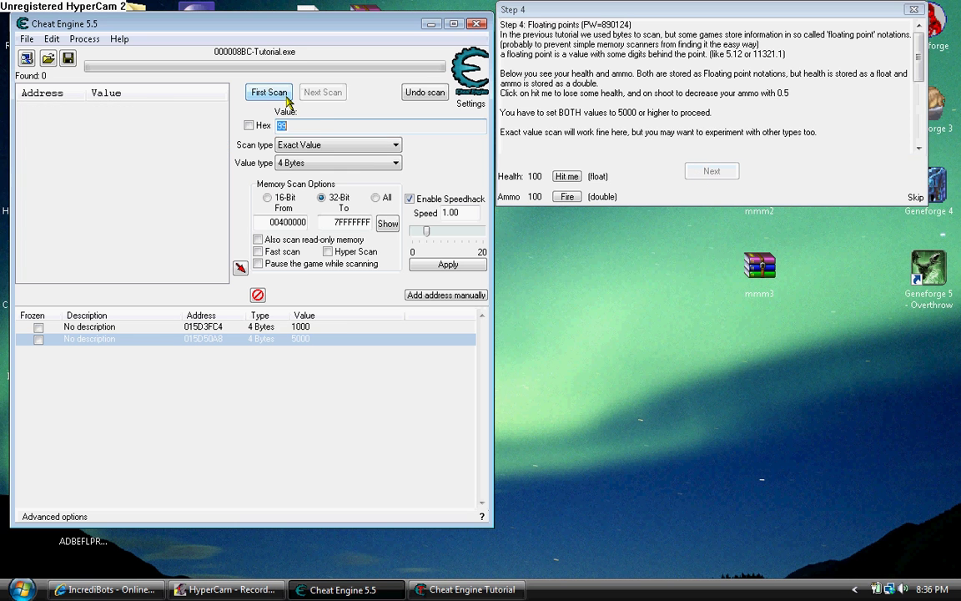
left_click(396, 146)
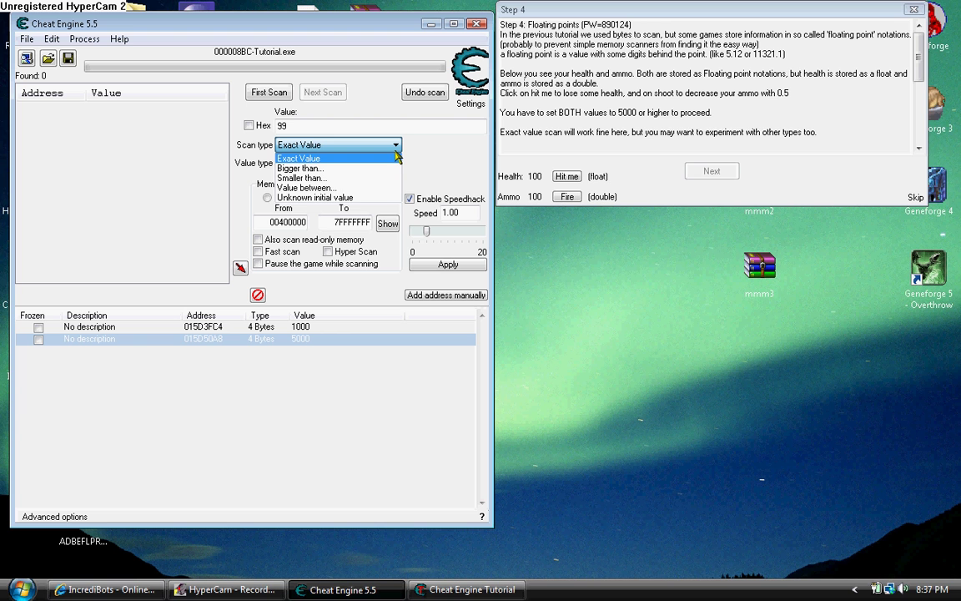
left_click(396, 164)
left_click(396, 164)
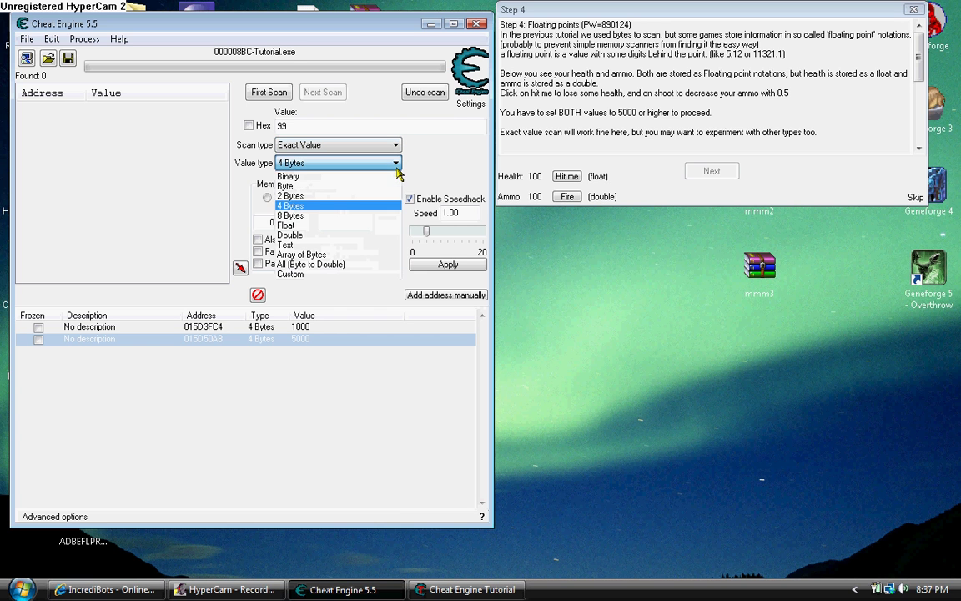
left_click(363, 229)
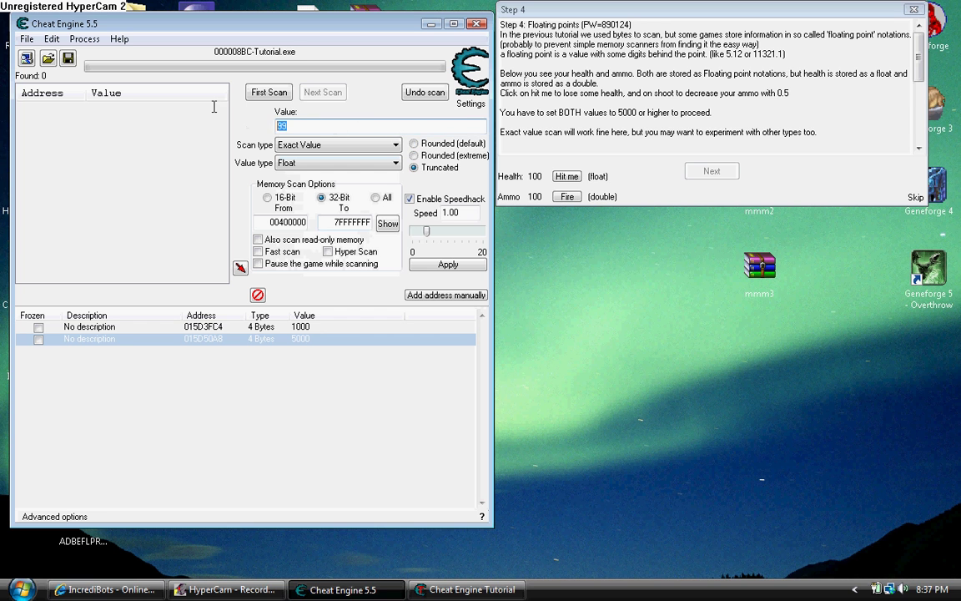
Scan for float 100, take a hit, undo the mistaken rescan, then narrow results to 97
type("100")
left_click(257, 93)
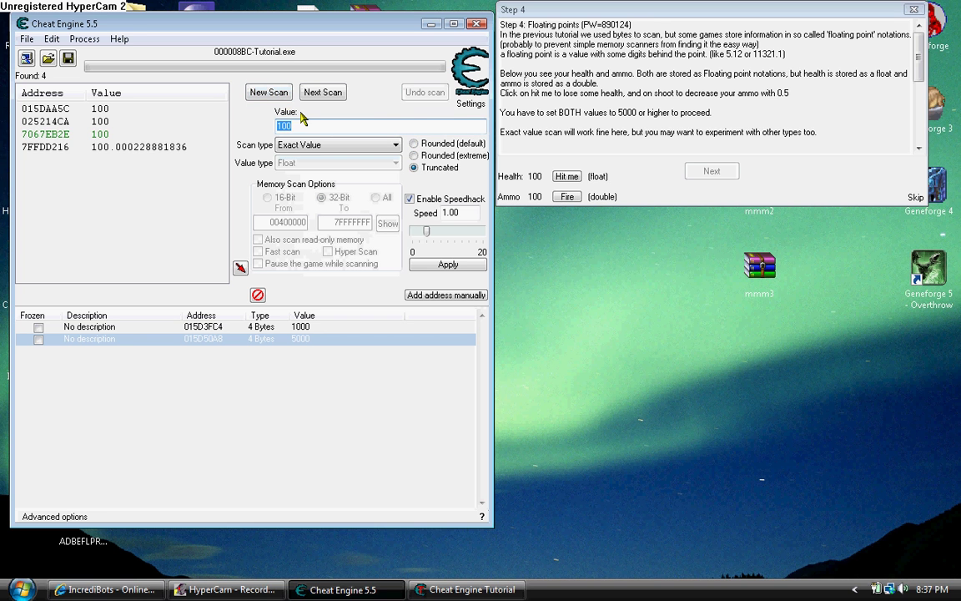
left_click(564, 178)
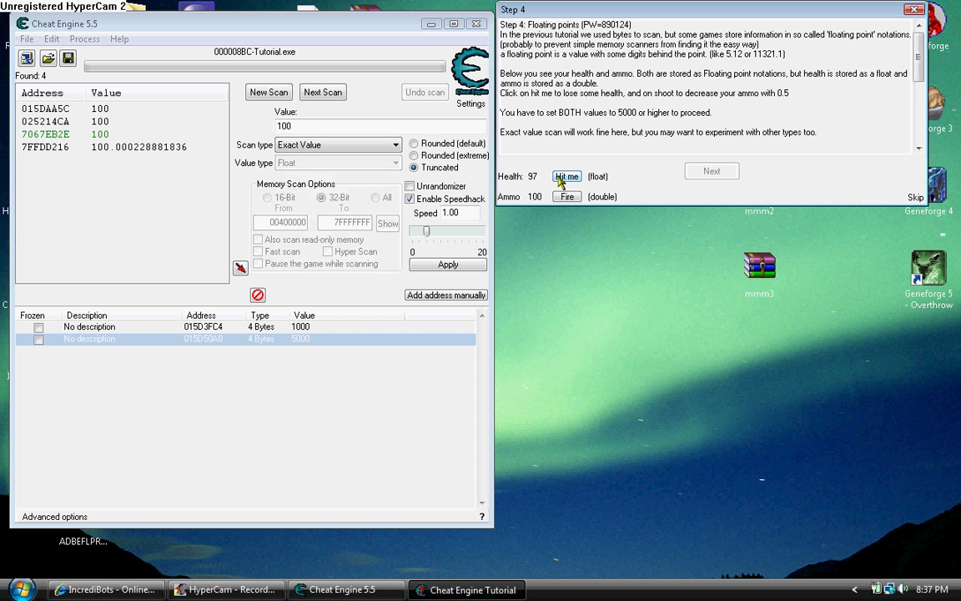
left_click(319, 97)
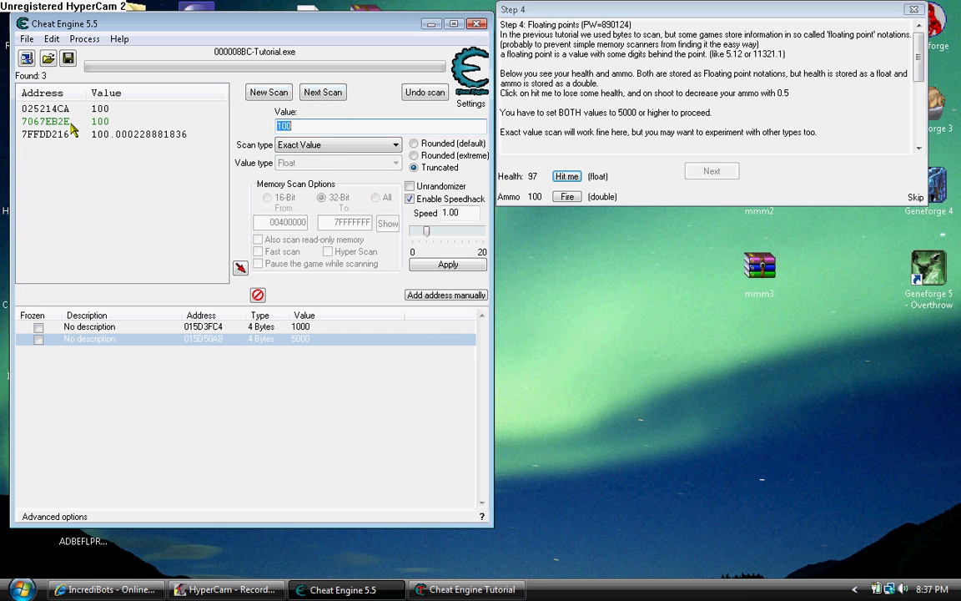
left_click(415, 93)
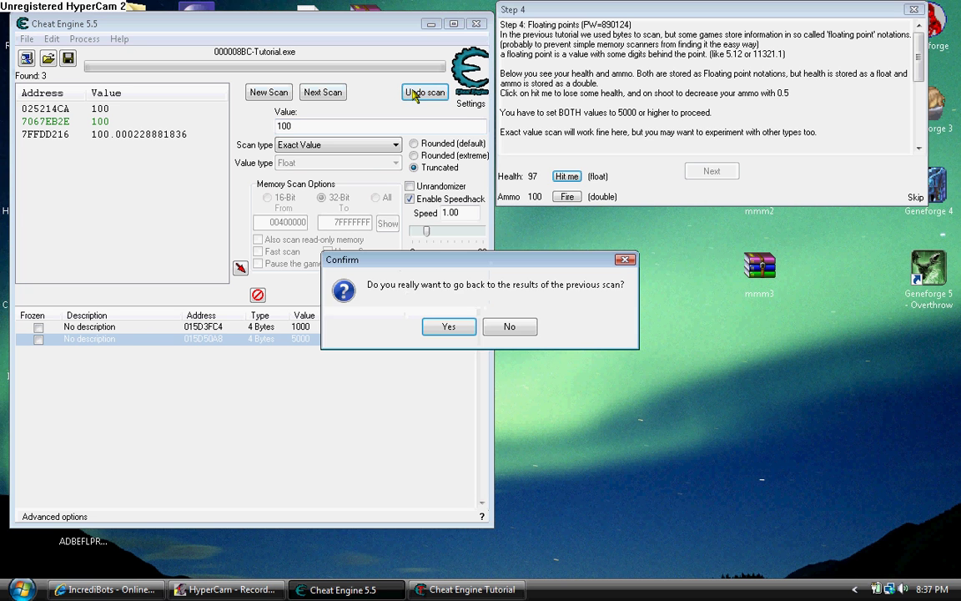
left_click(446, 327)
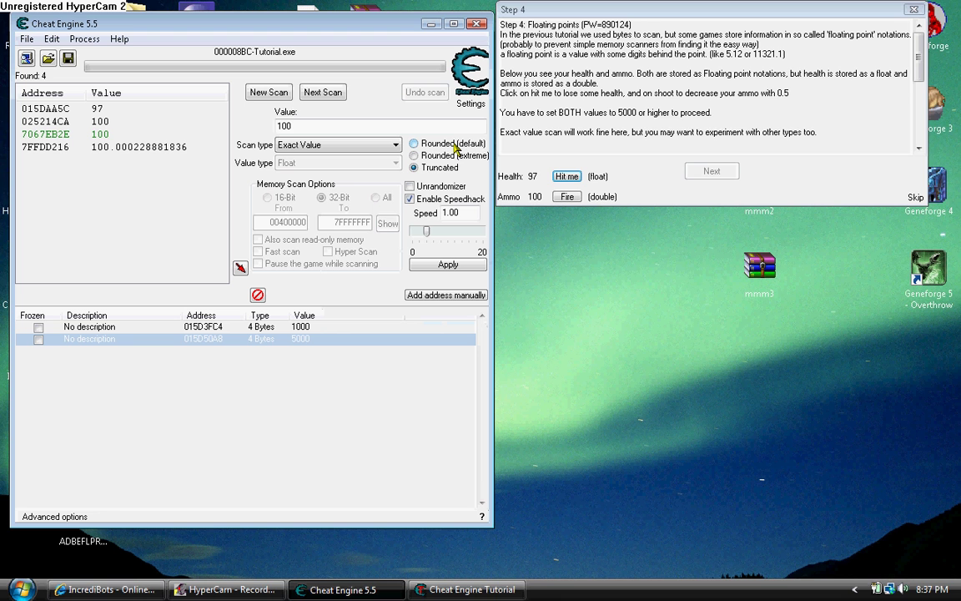
key("BackSpace")
key("BackSpace")
key("BackSpace")
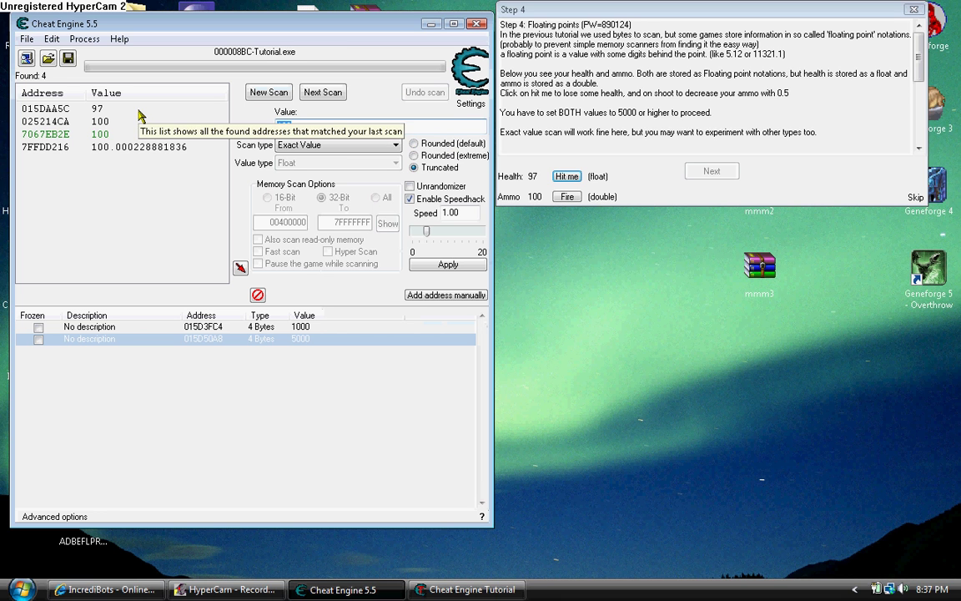
type("97")
left_click(316, 94)
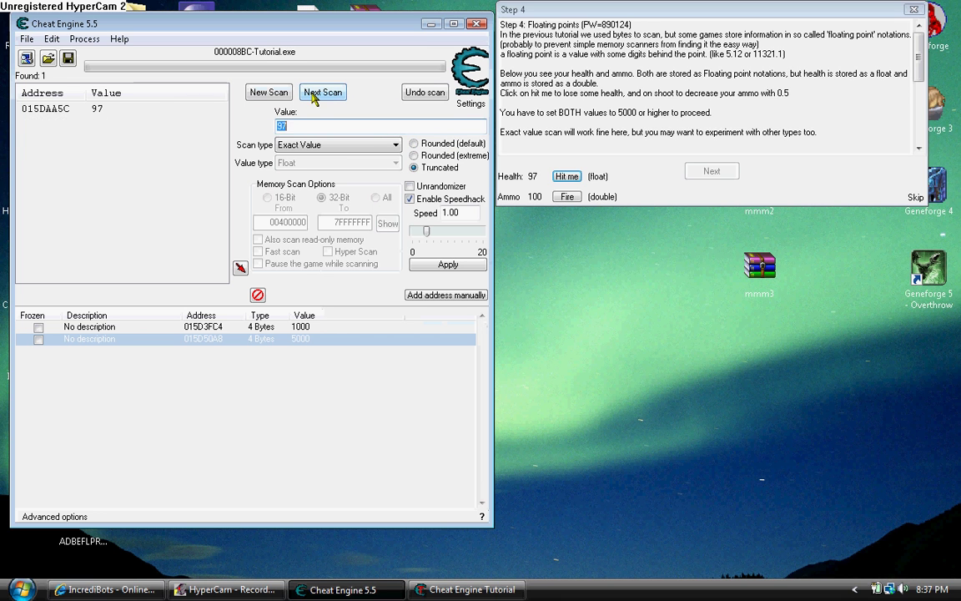
Add float health address 015DAA5C to the address list and set it to 5000
double_click(95, 108)
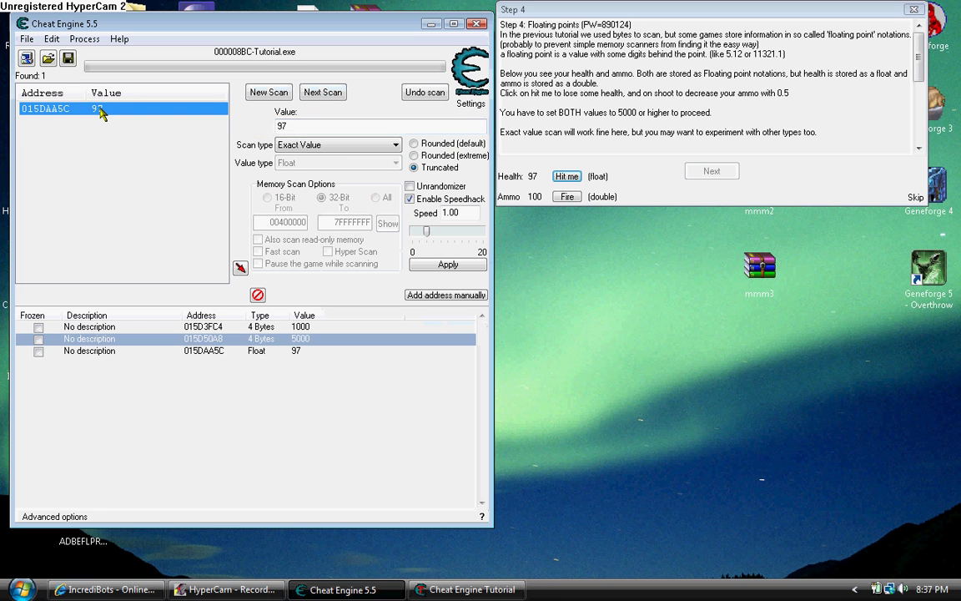
left_click(298, 353)
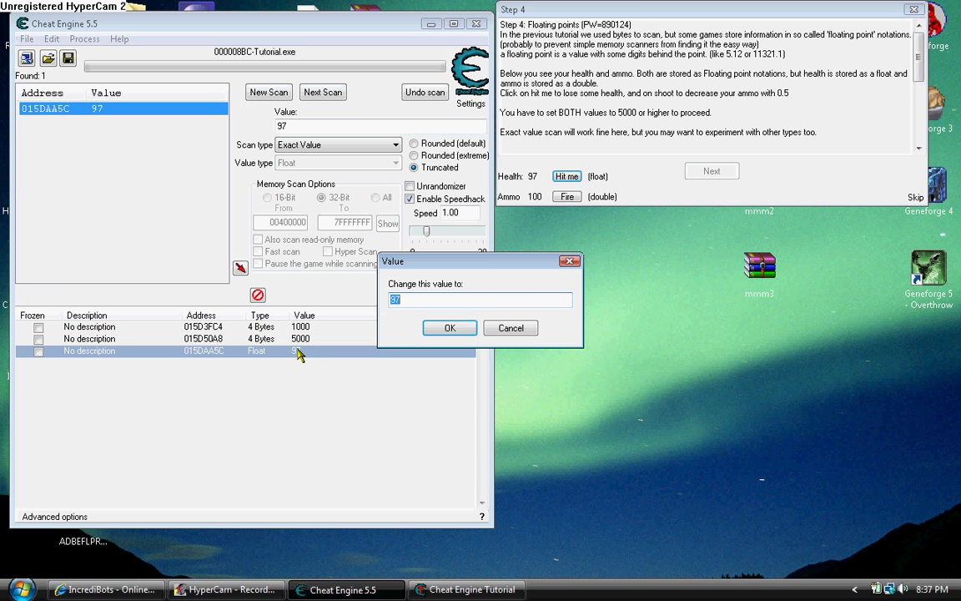
type("5000")
left_click(448, 327)
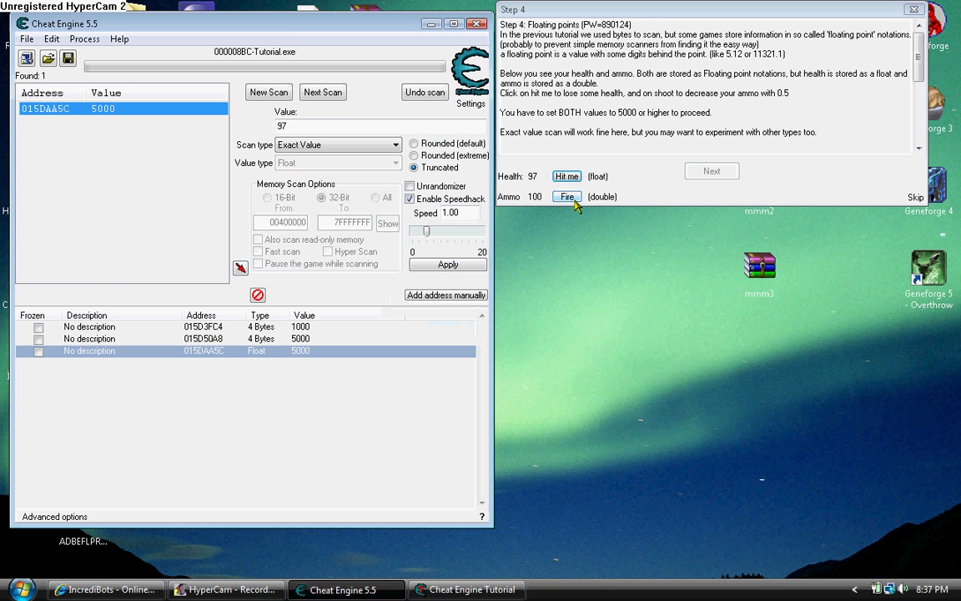
Start a new Double value scan for ammo equal to 100
left_click(271, 93)
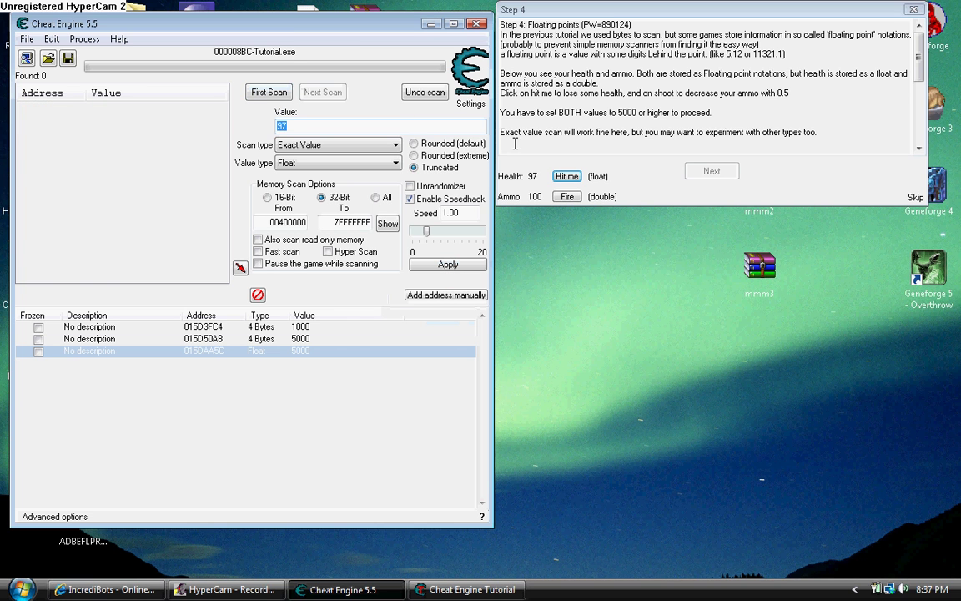
left_click(397, 164)
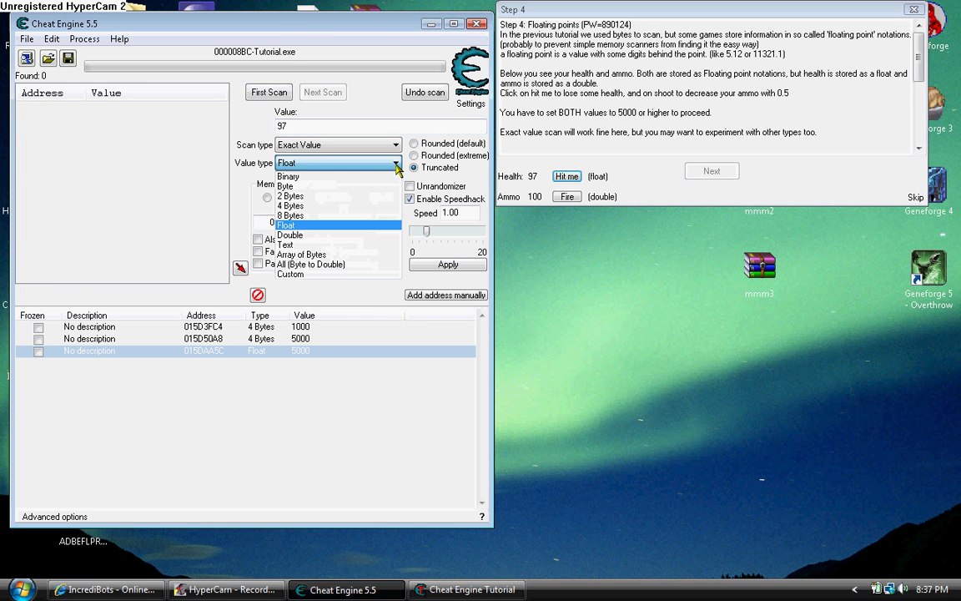
left_click(373, 236)
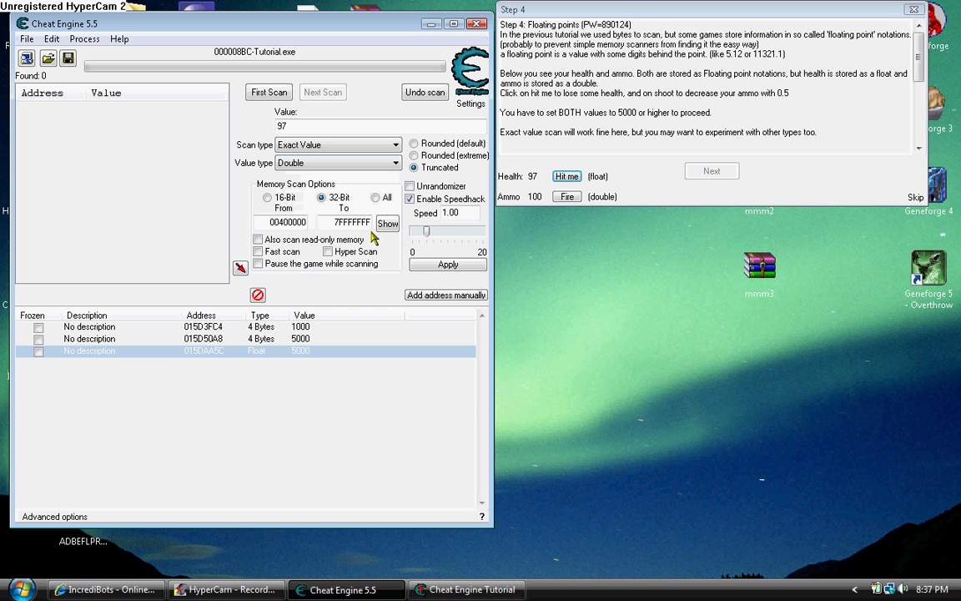
double_click(283, 126)
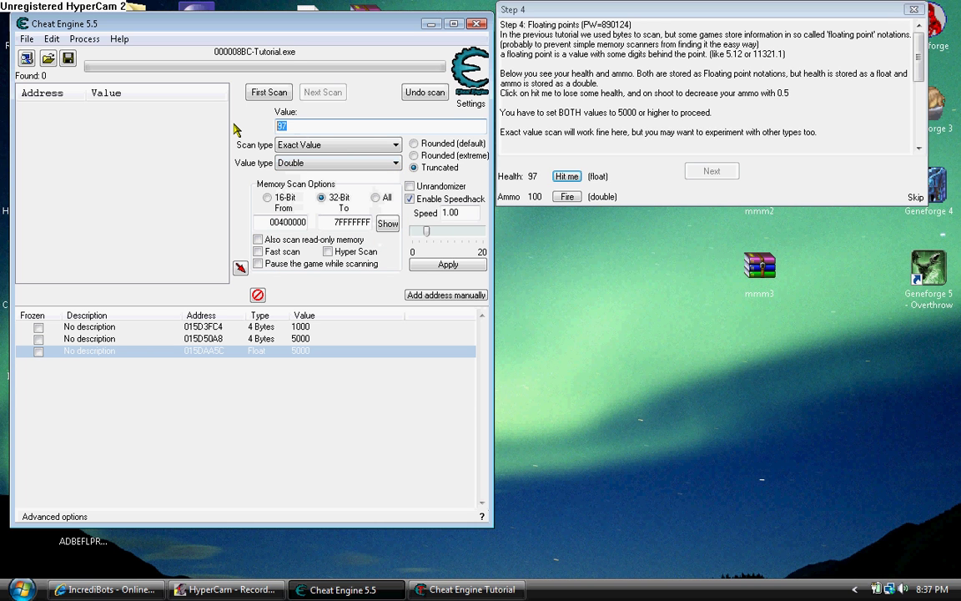
type("100")
left_click(257, 96)
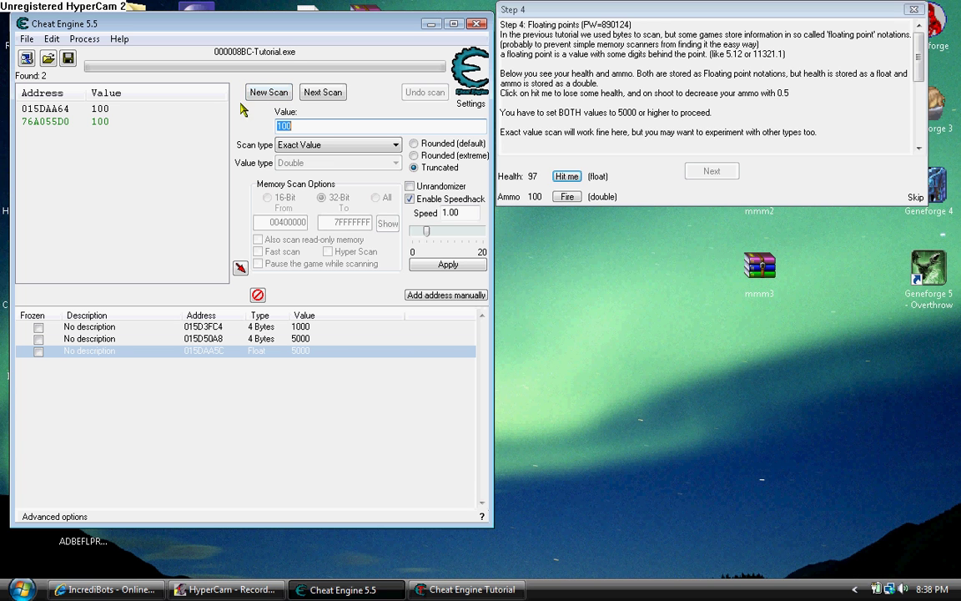
Fire once, add the 99.5 ammo address 015DAA64, set it to 5000, and advance to Step 5
left_click(564, 196)
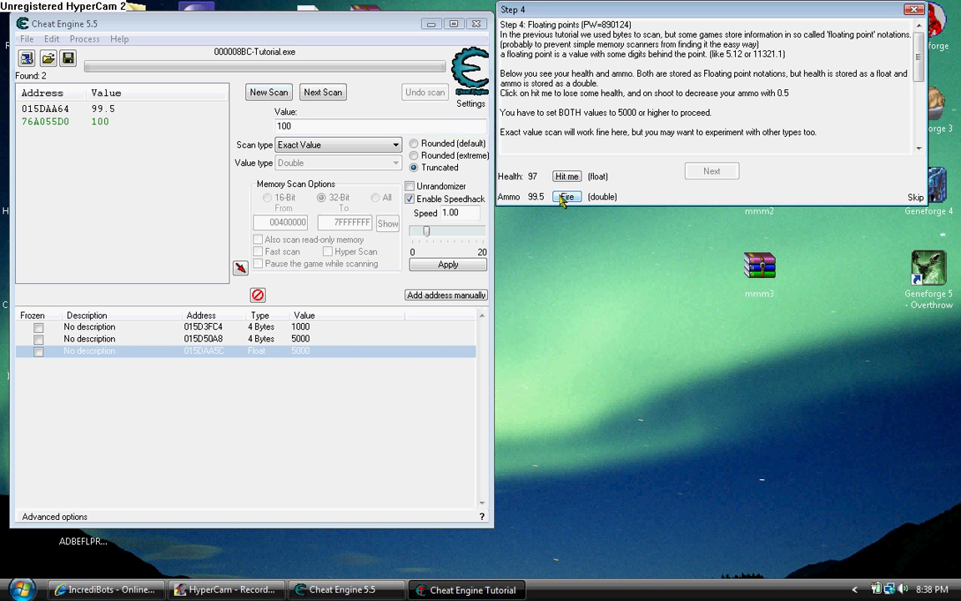
double_click(98, 108)
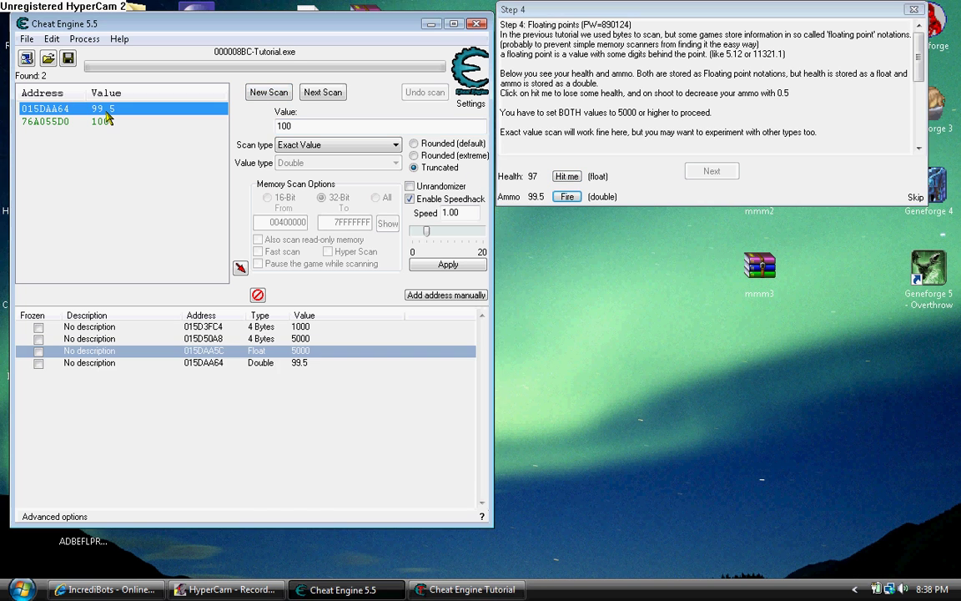
left_click(300, 363)
double_click(302, 364)
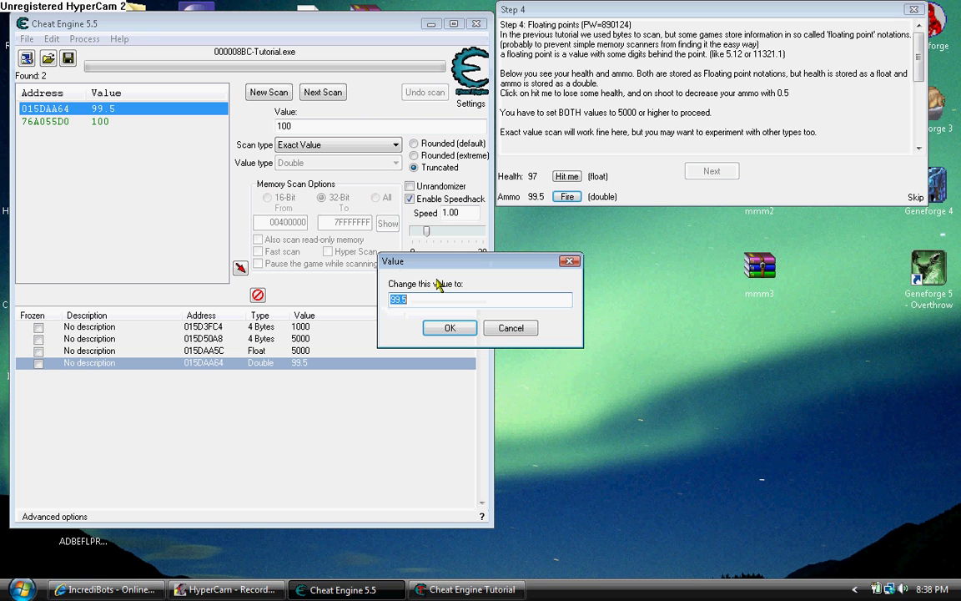
type("5000")
left_click(449, 328)
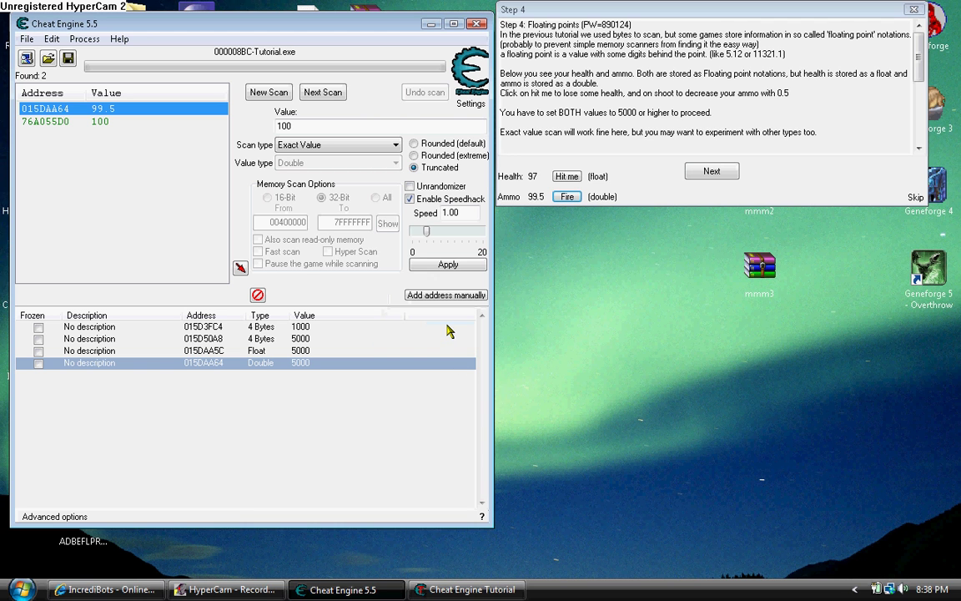
left_click(712, 171)
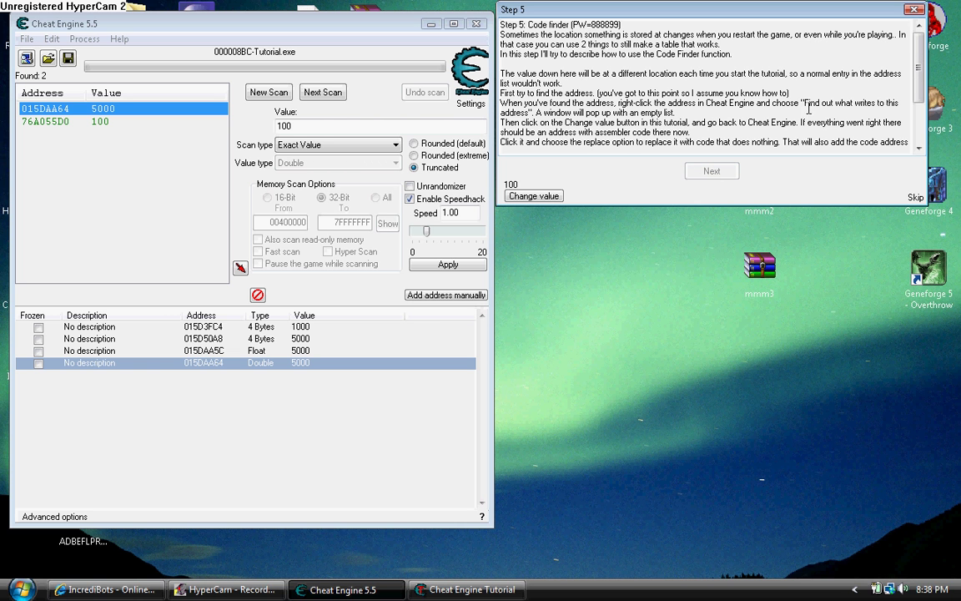
scroll(907, 92, "down", 2)
scroll(910, 75, "up", 2)
scroll(916, 121, "down", 2)
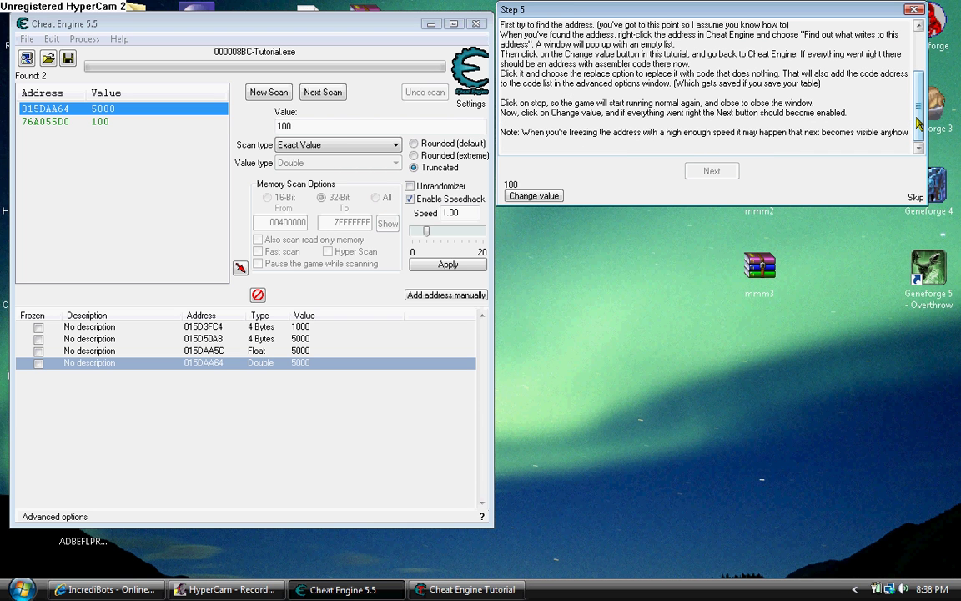